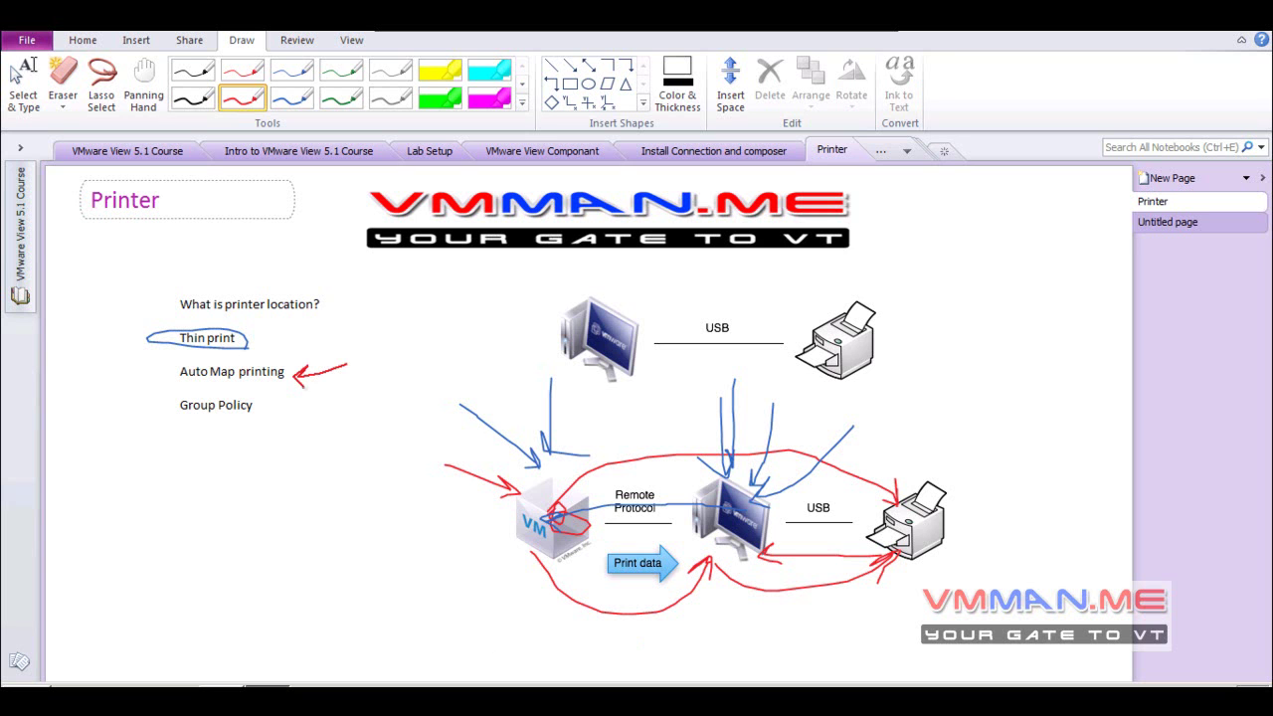
Draw a red arrow pointing at Group Policy and underline Auto Map printing in the Printer notes.
drag(316, 410, 281, 415)
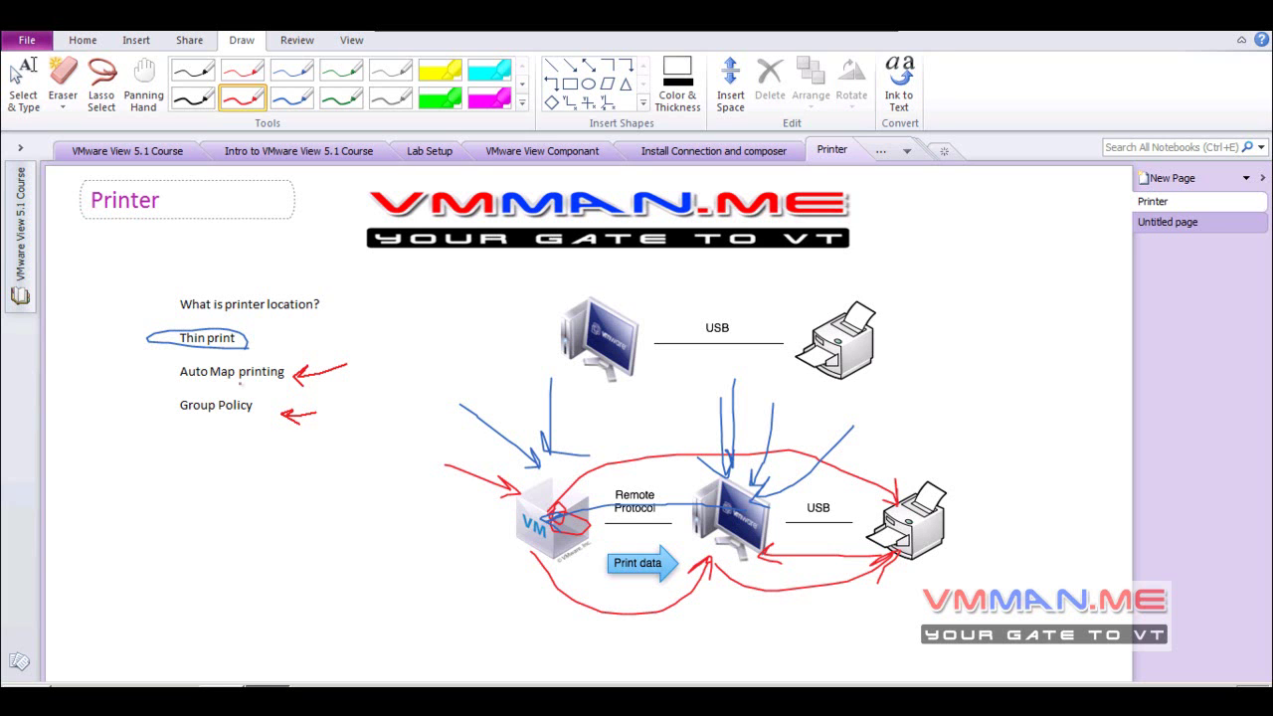
mouse_move(169, 381)
mouse_down()
mouse_move(254, 395)
mouse_move(314, 383)
mouse_move(266, 362)
mouse_move(168, 376)
mouse_move(233, 390)
mouse_up()
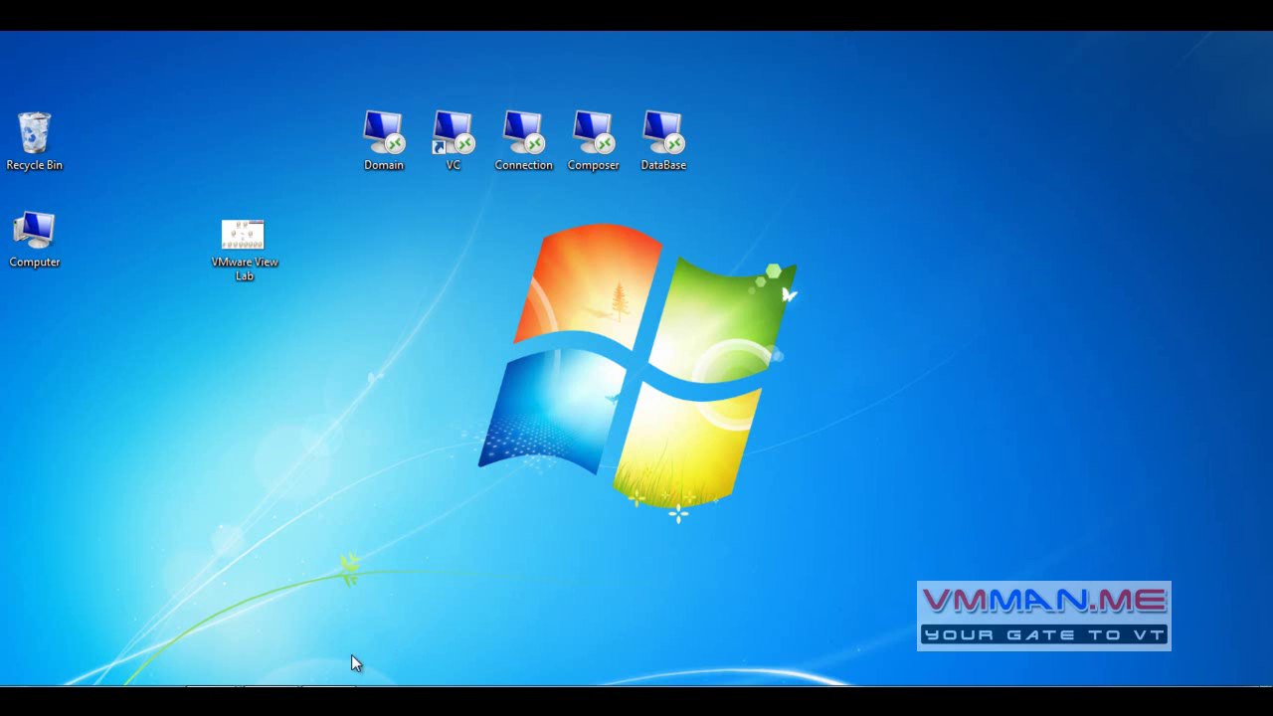
Switch to the domain controller's remote desktop and open Group Policy Management.
mouse_move(216, 672)
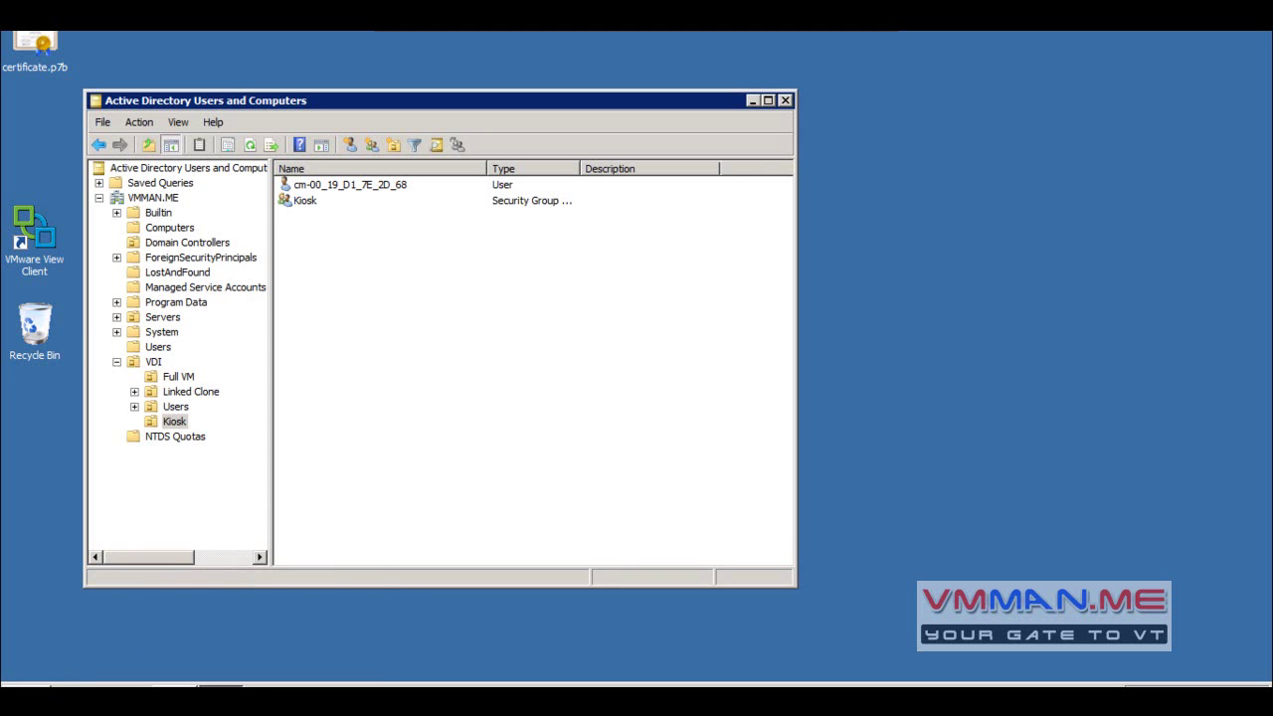
click(23, 682)
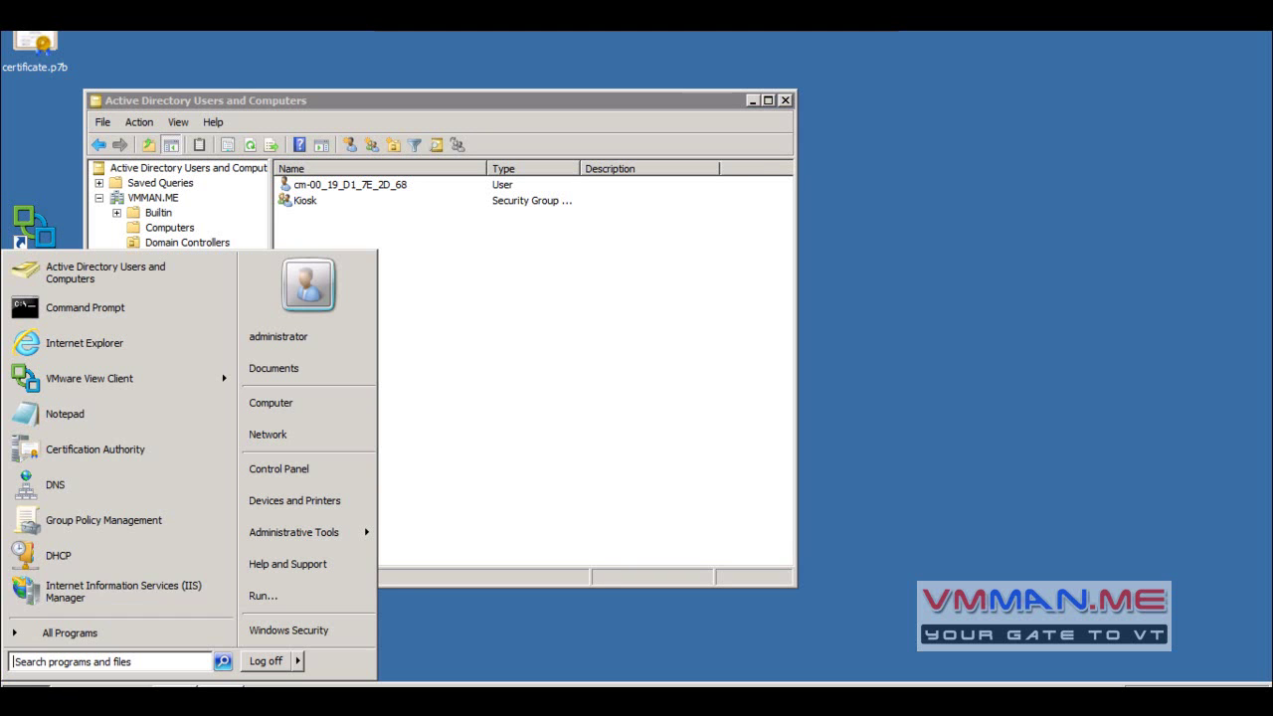
click(78, 516)
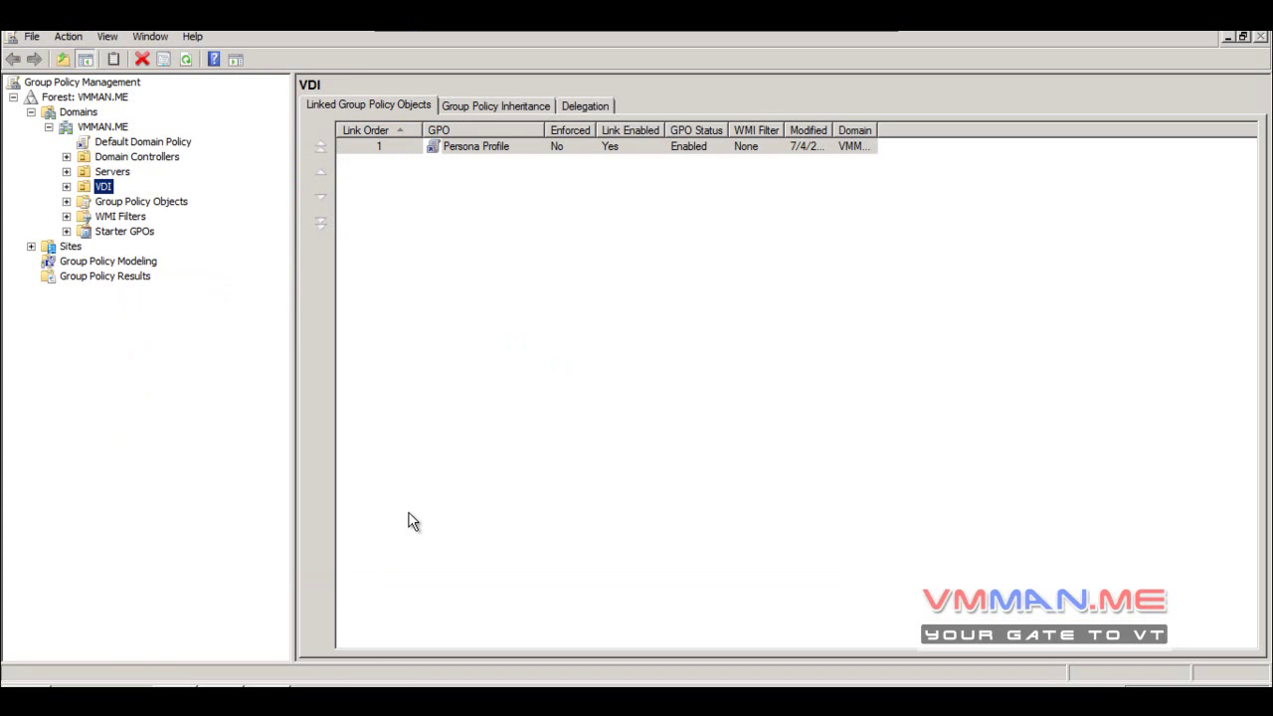
Open the administrative share \\192.168.1.210\c$ through the Run dialog.
click(25, 685)
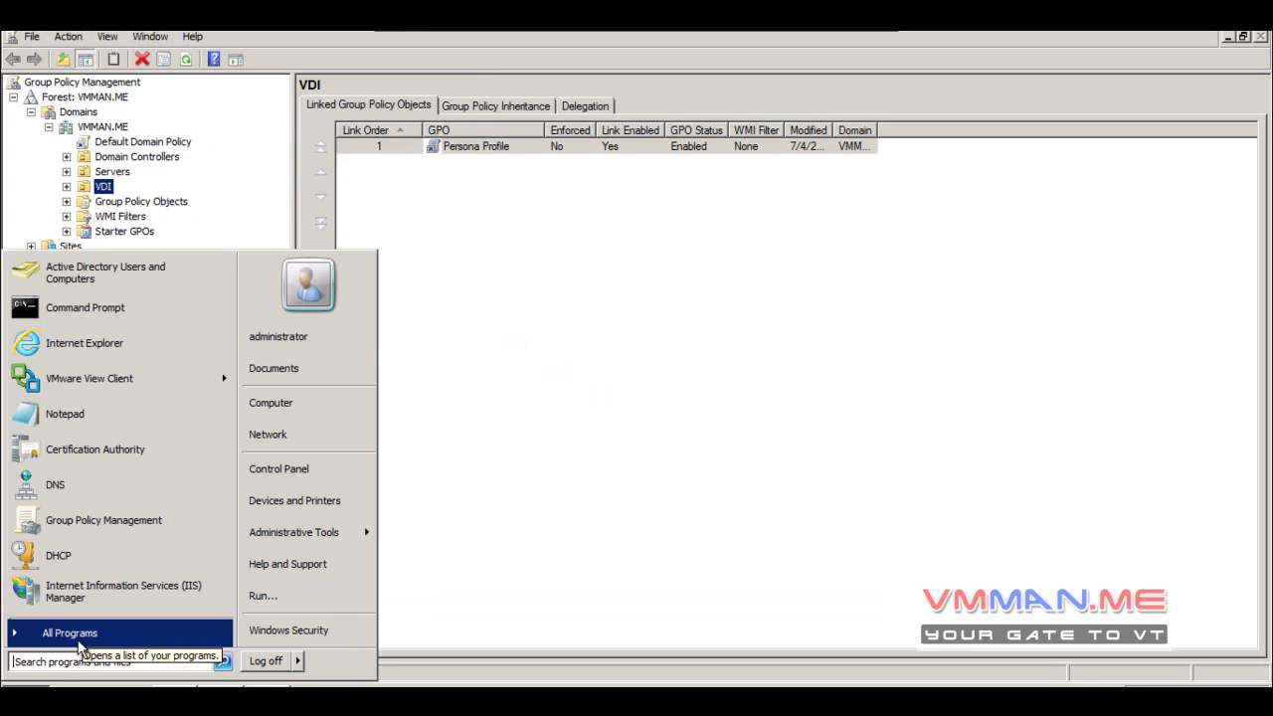
click(260, 597)
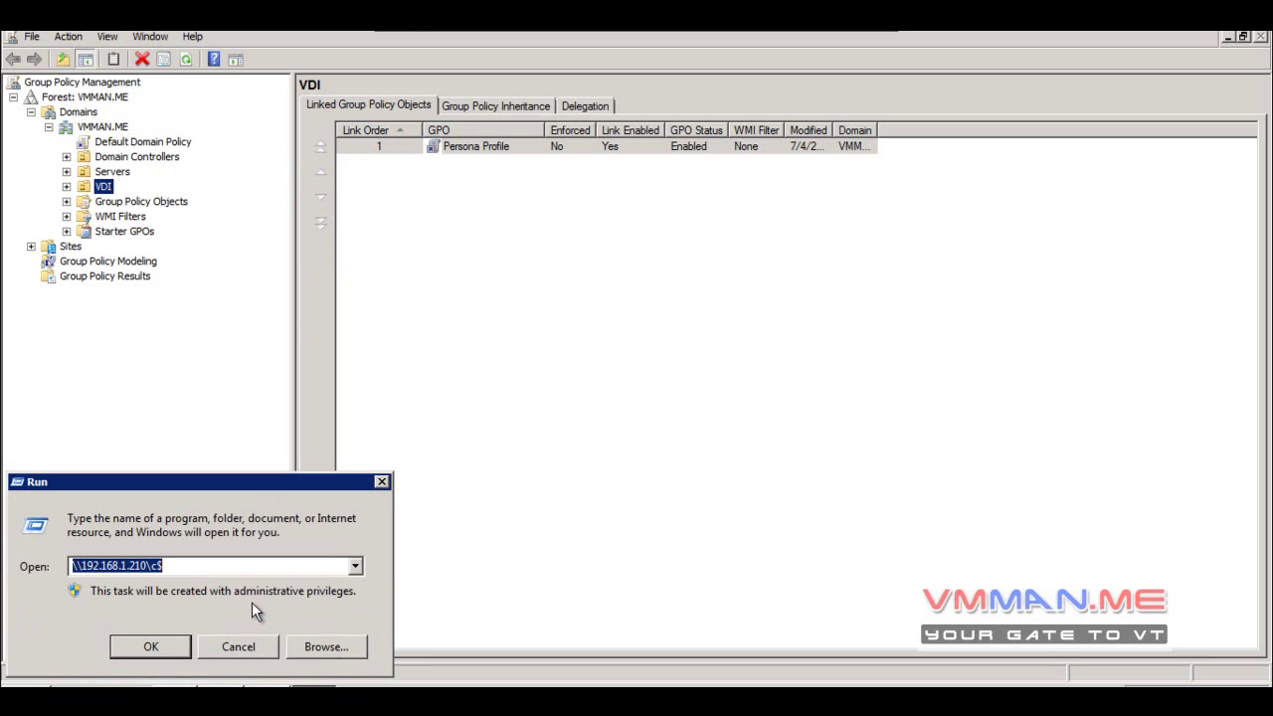
click(204, 565)
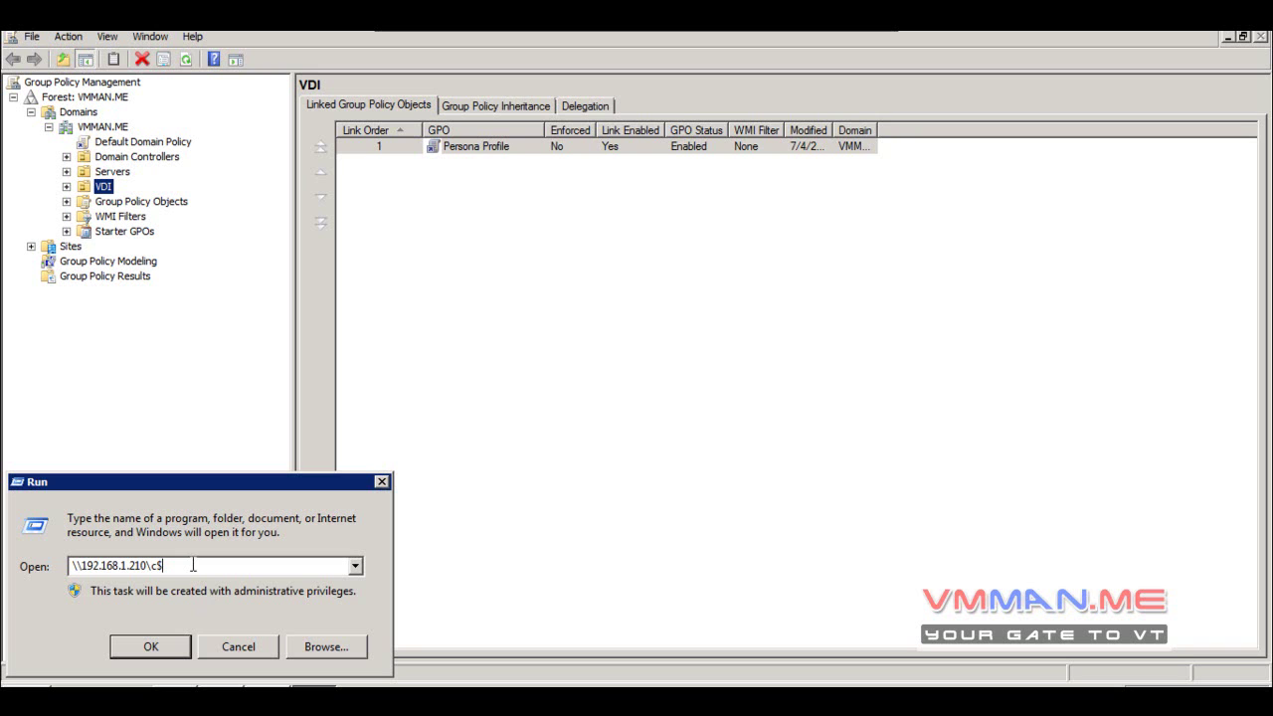
click(150, 647)
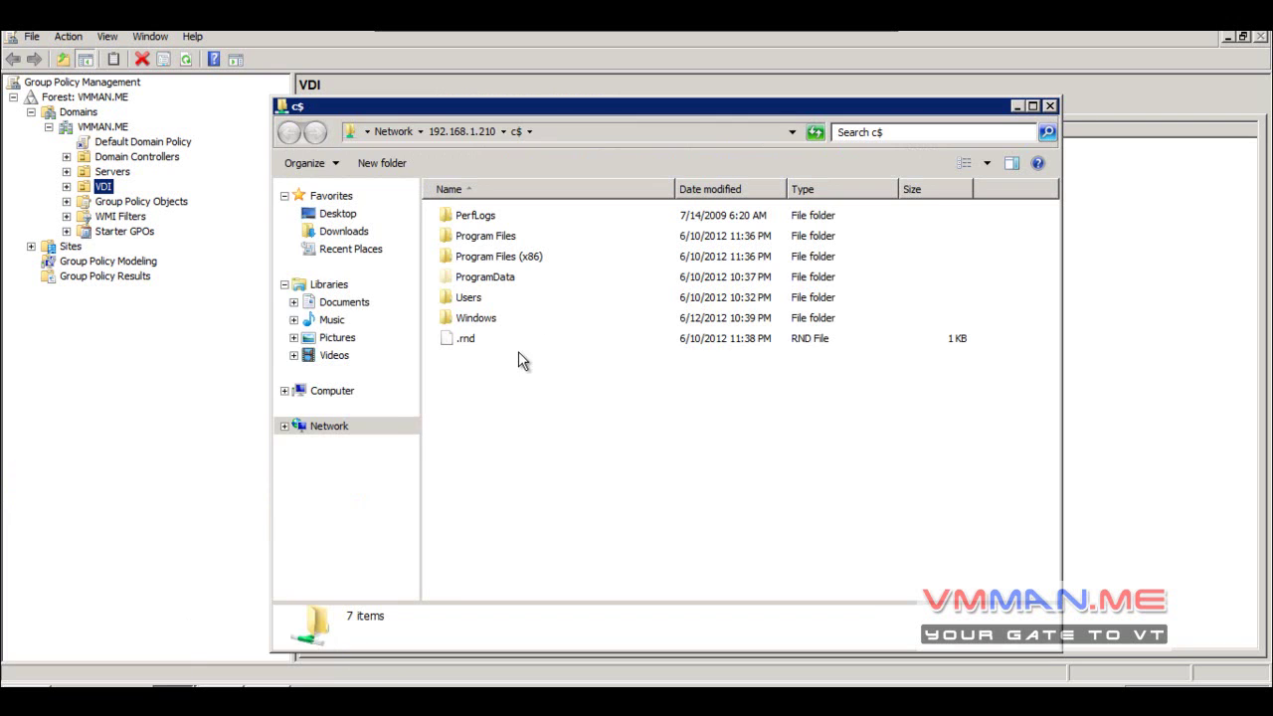
Browse the share to Program Files\VMware\VMware View\Server\extras\GroupPolicyFiles.
click(577, 136)
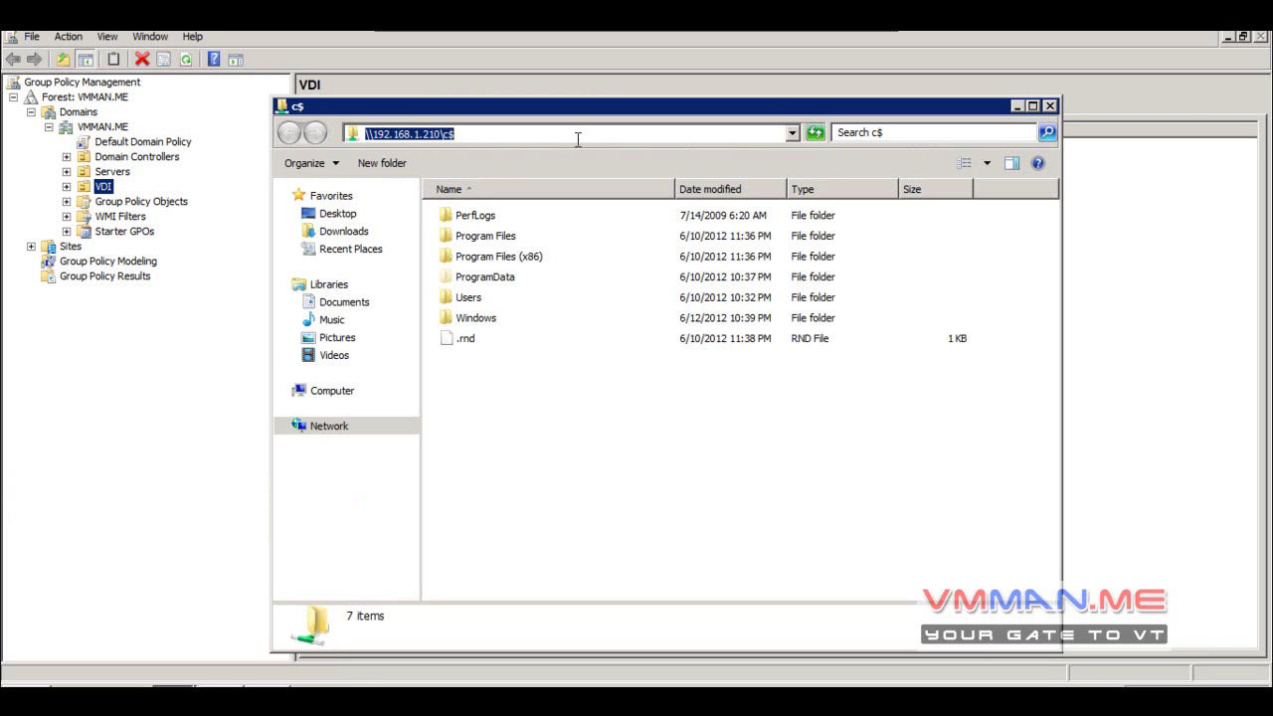
click(551, 319)
double_click(512, 239)
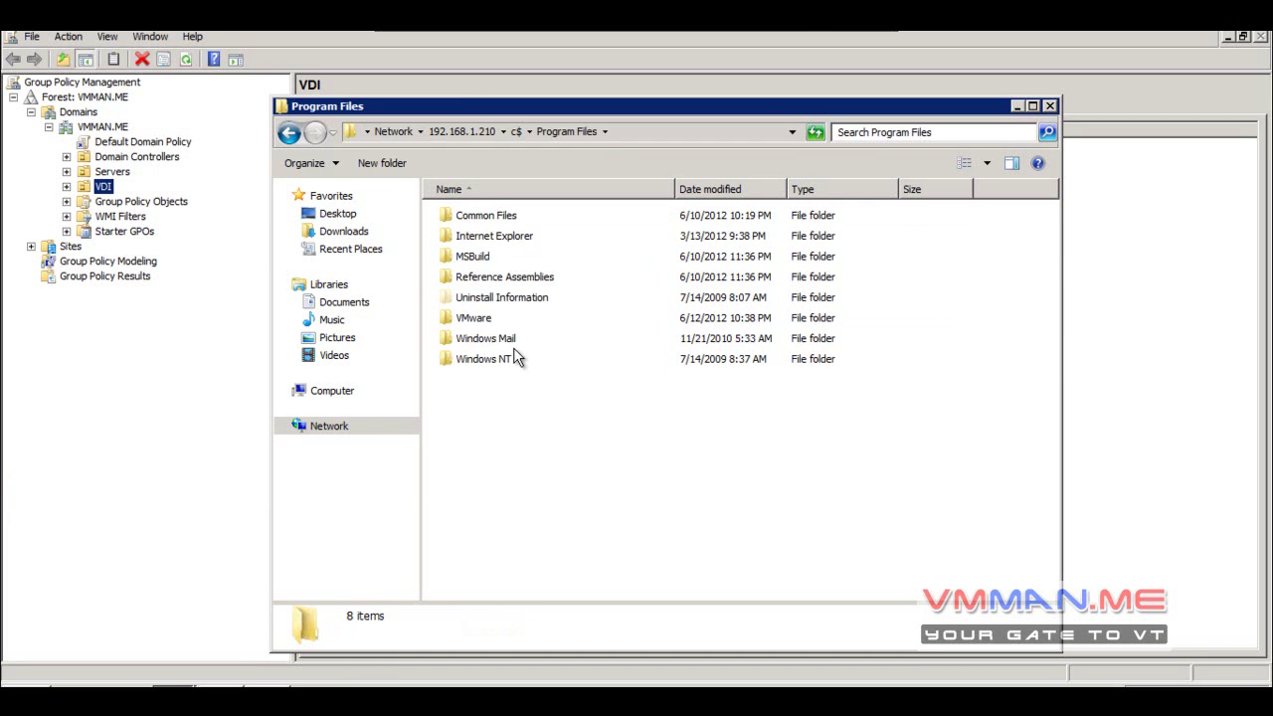
double_click(484, 319)
double_click(483, 238)
double_click(473, 217)
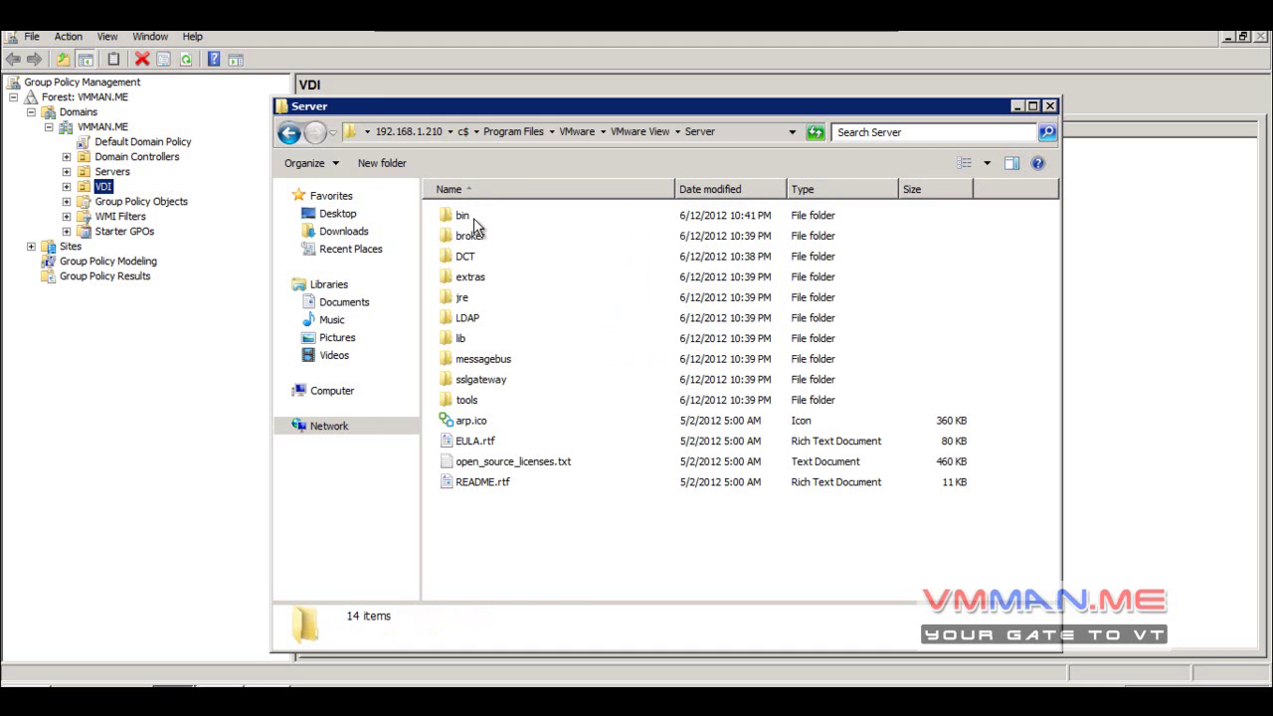
double_click(494, 277)
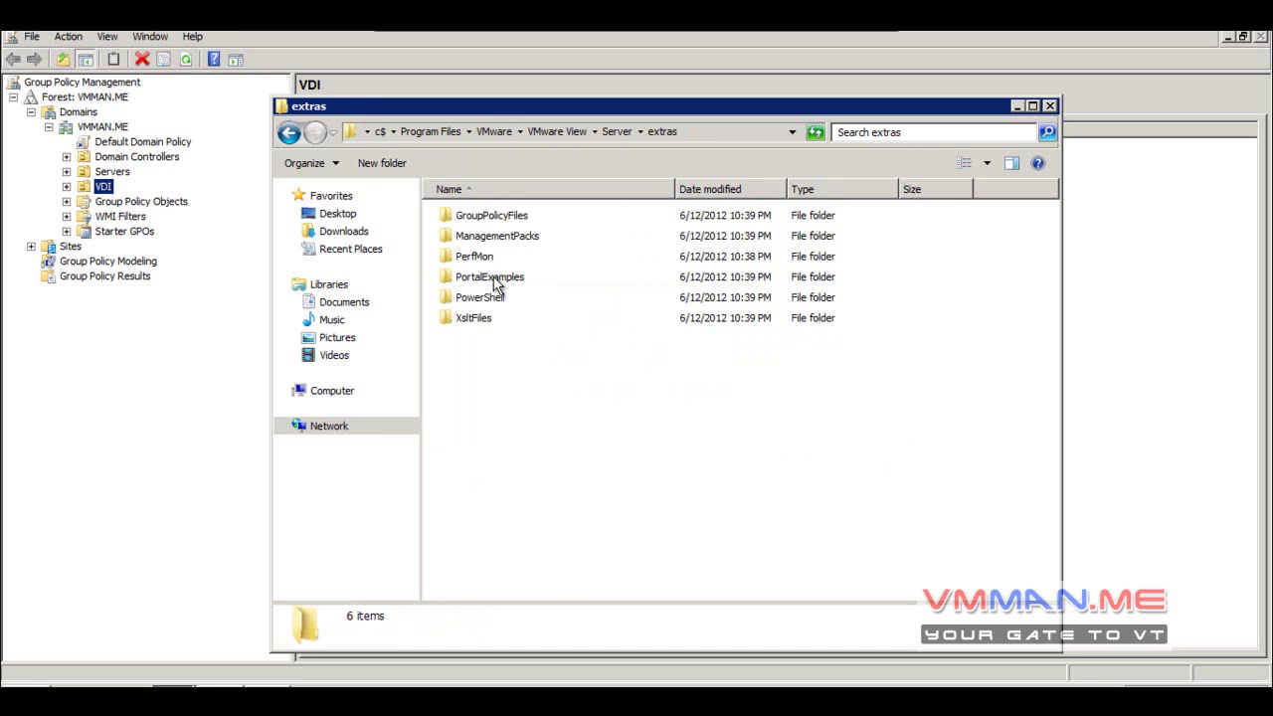
double_click(484, 219)
click(497, 340)
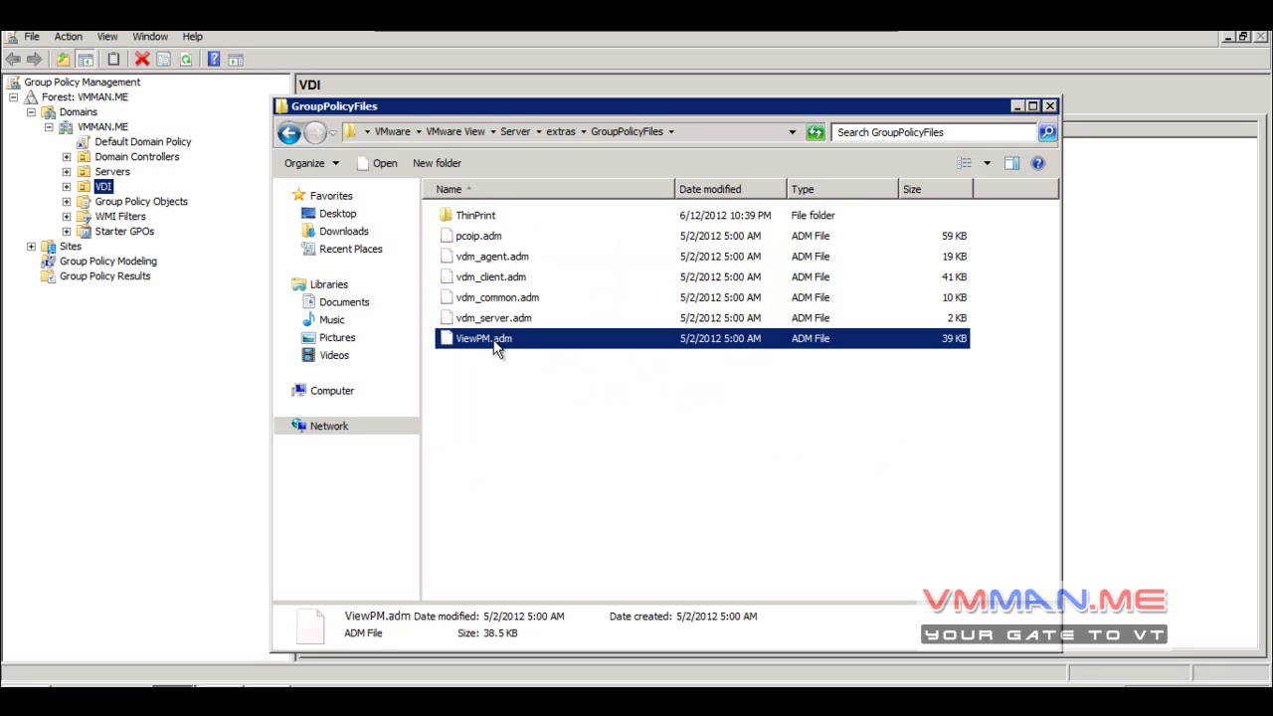
click(500, 360)
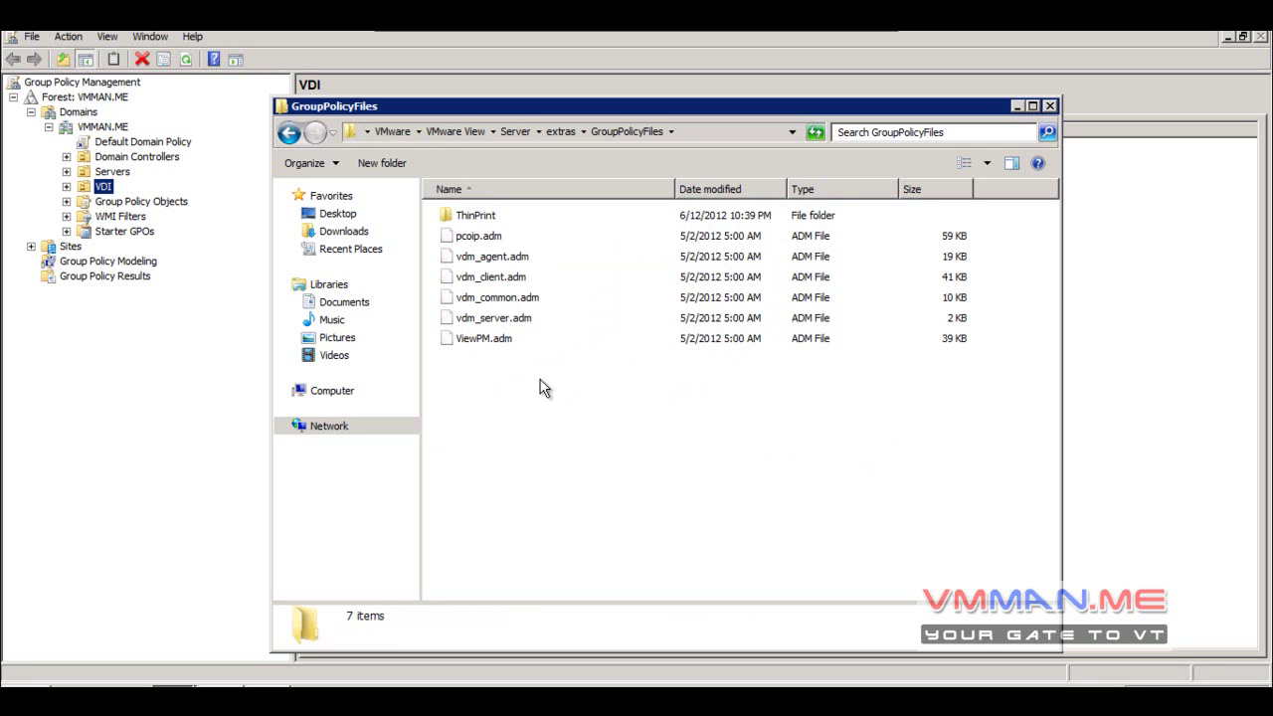
Open the x64 folder inside ThinPrint and select TPVMGPoACmap.dll.
click(488, 221)
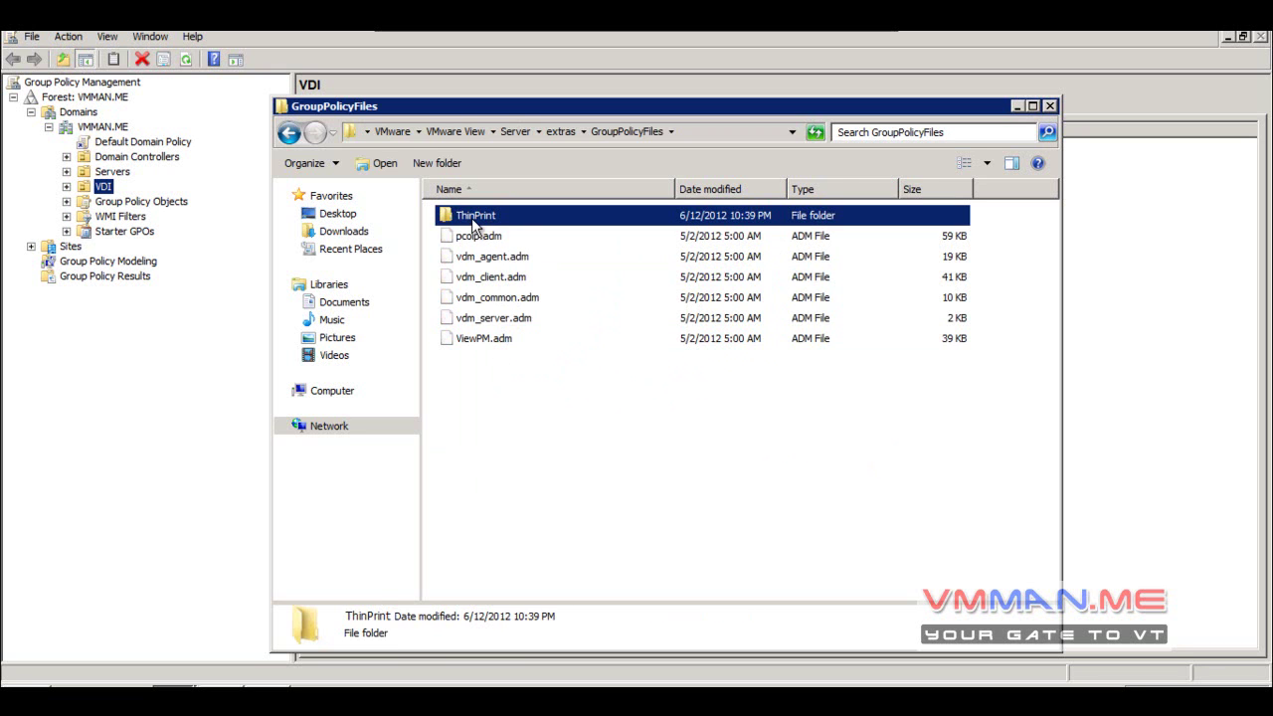
double_click(471, 217)
click(473, 235)
double_click(474, 236)
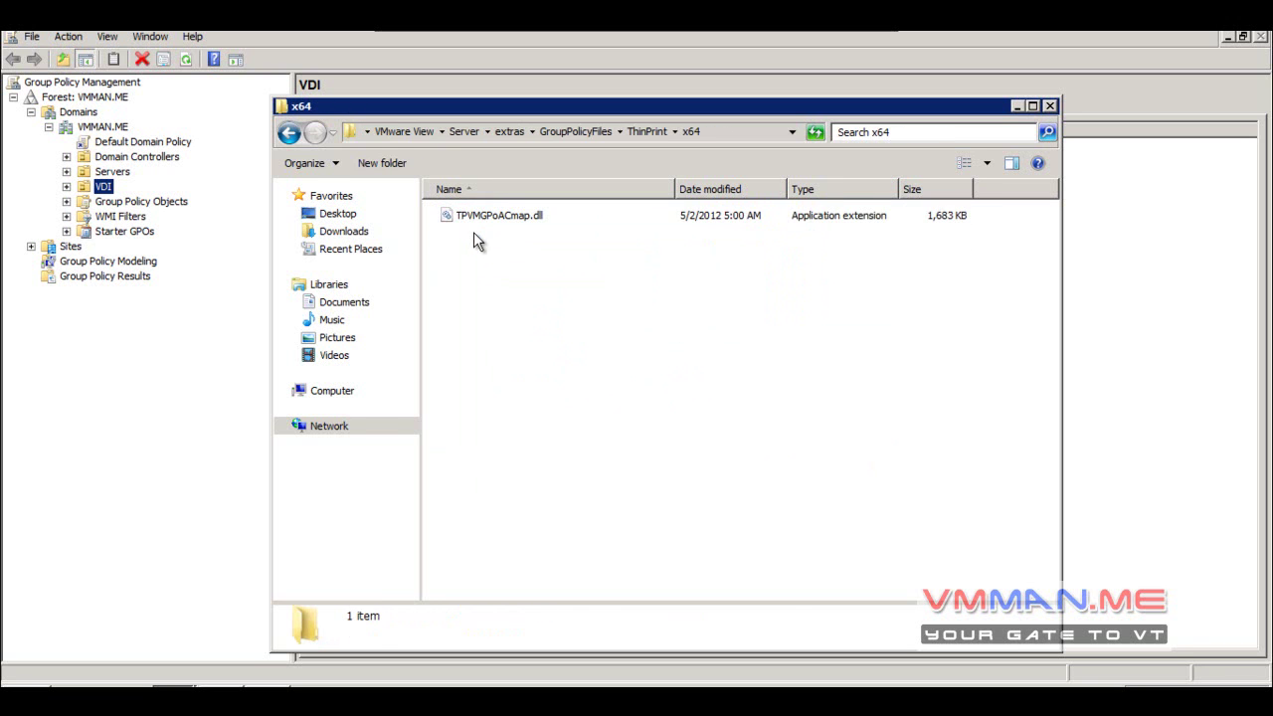
click(479, 219)
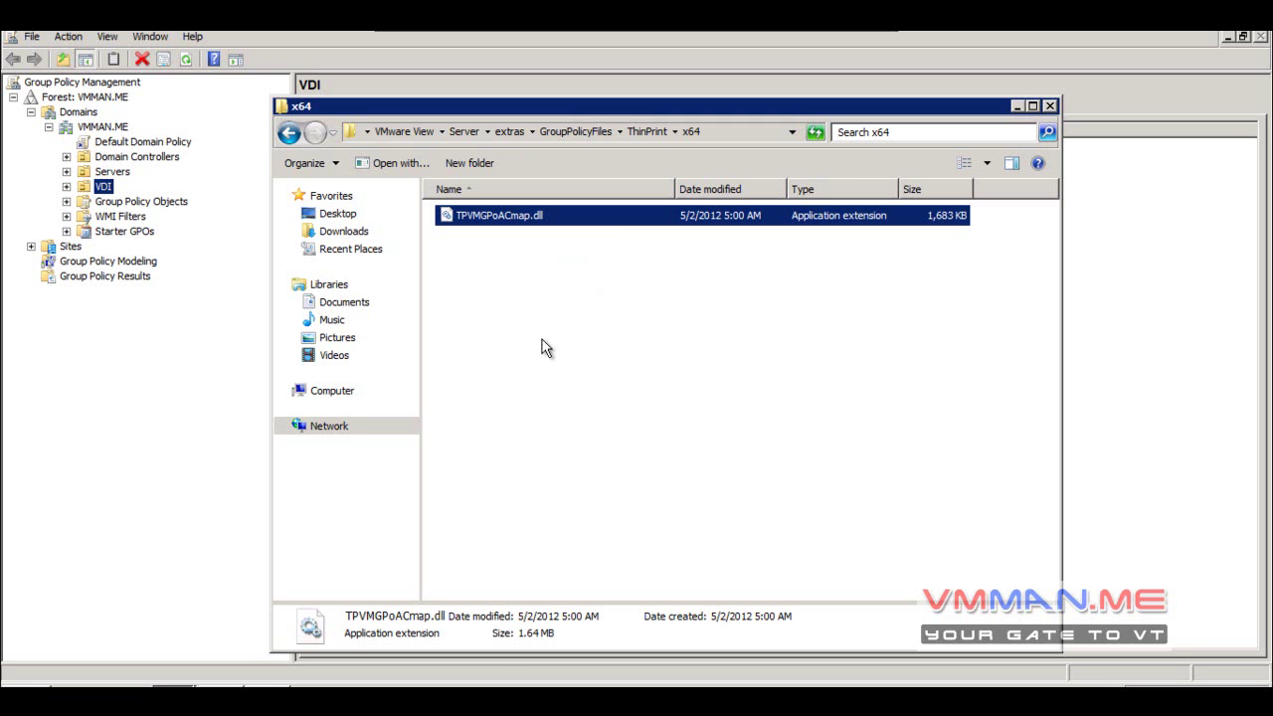
Register TPVMGPoACmap.dll from the share with regsvr32 in a Command Prompt, and close the prompt and folder windows.
key(super)
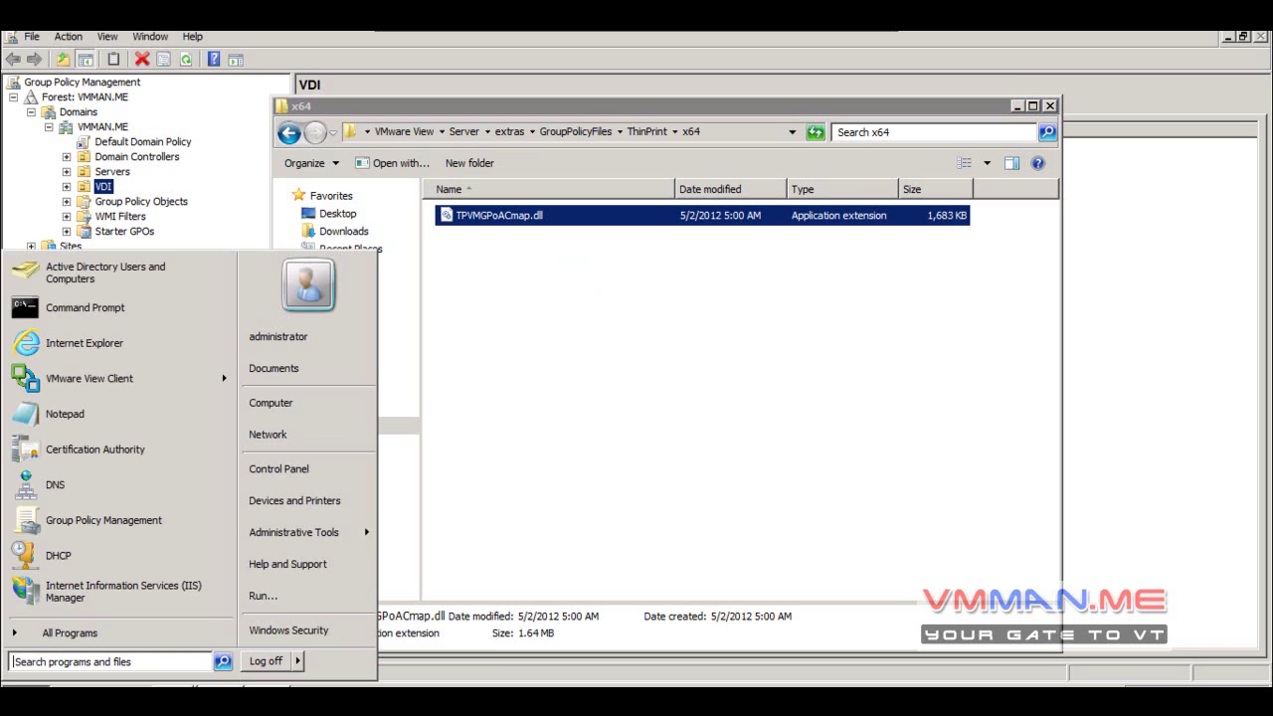
click(84, 309)
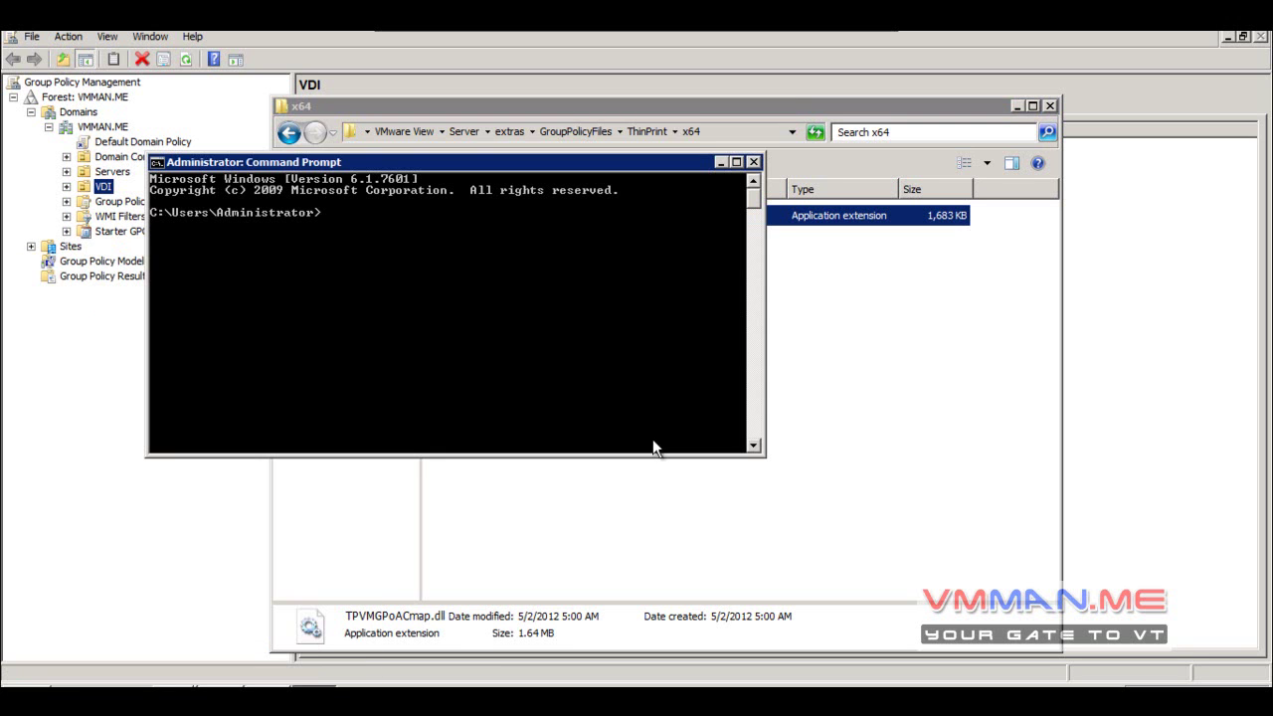
drag(449, 159, 482, 325)
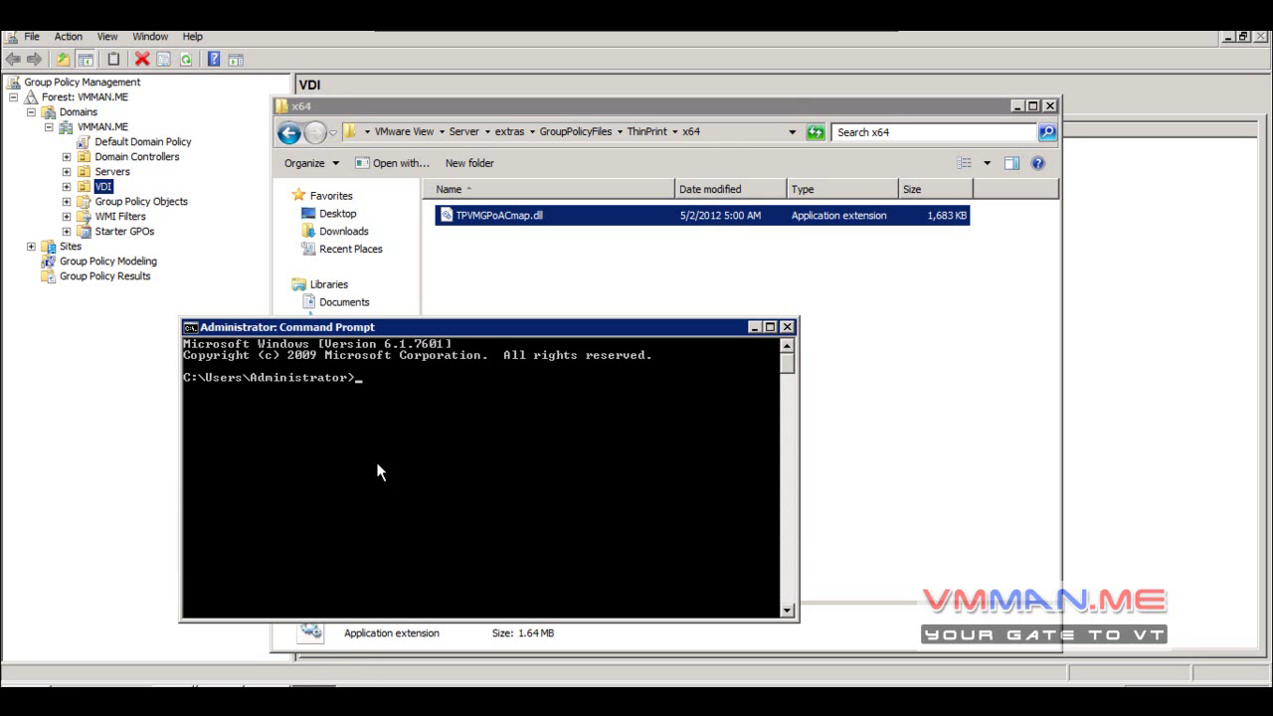
text(regsvr32)
drag(507, 221, 542, 454)
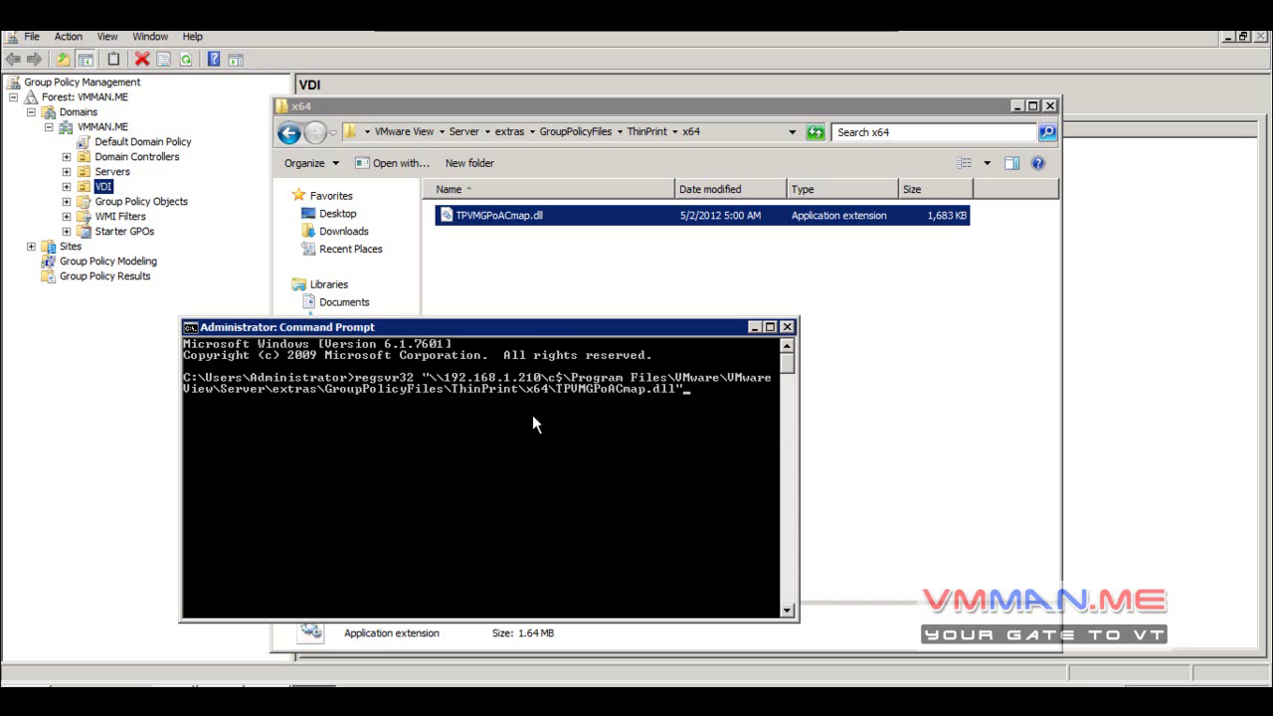
key(Return)
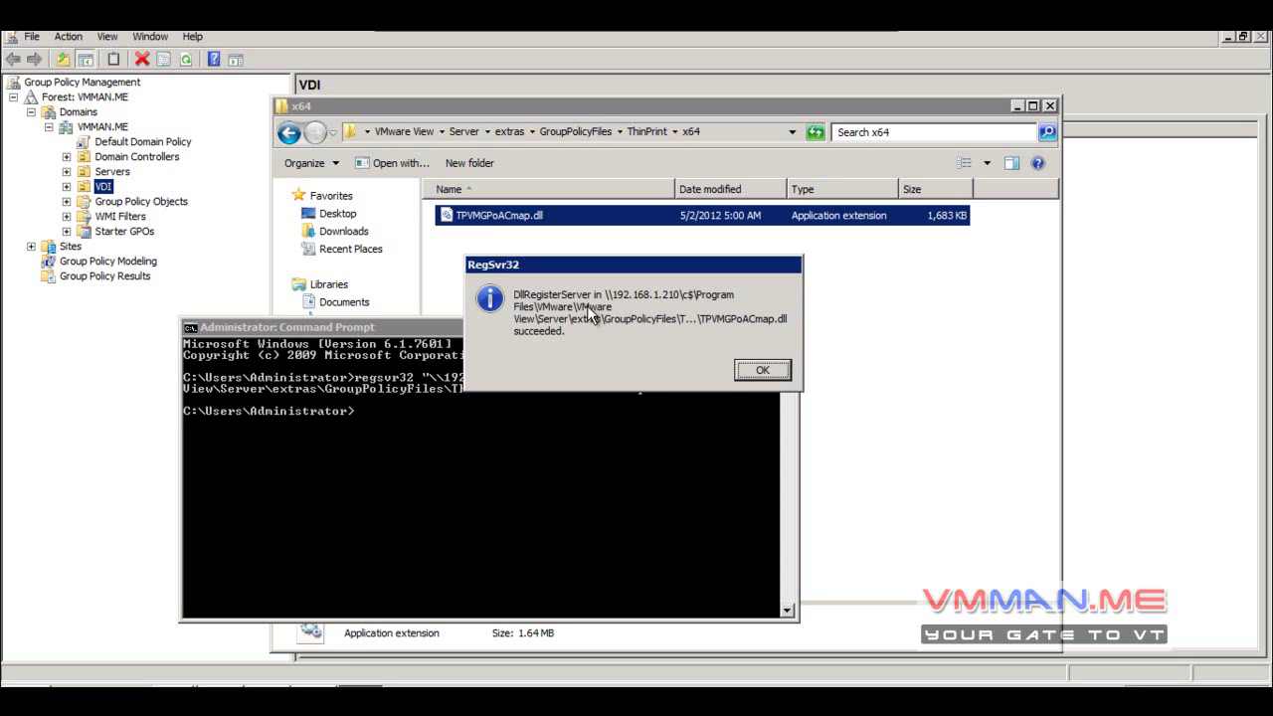
click(768, 370)
click(786, 328)
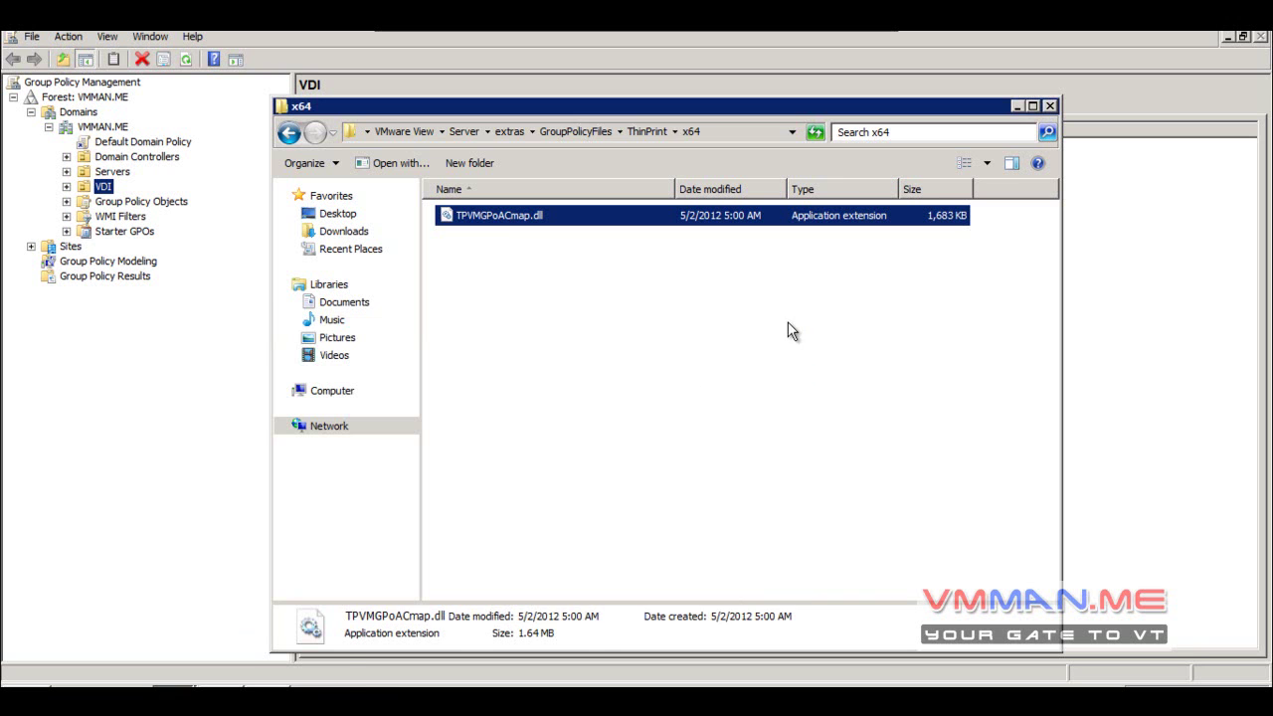
click(789, 330)
key(alt+F4)
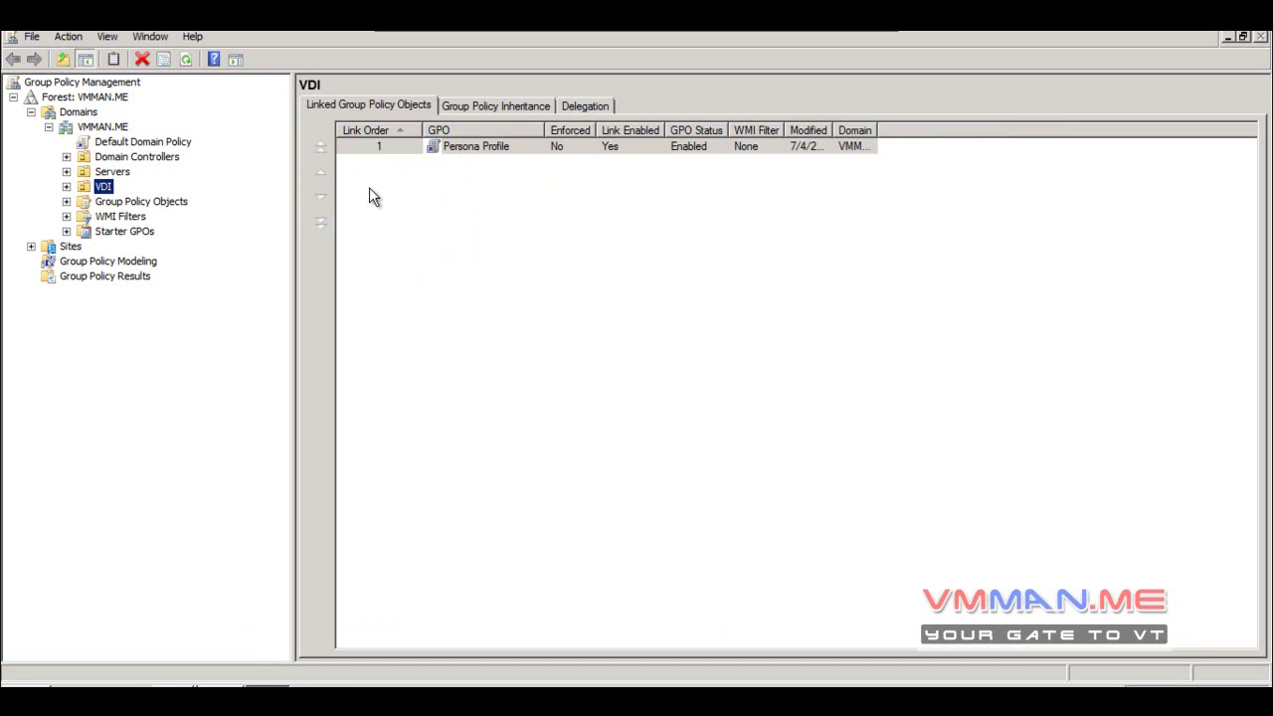
Create a GPO named Printer linked to the VDI organizational unit.
double_click(103, 188)
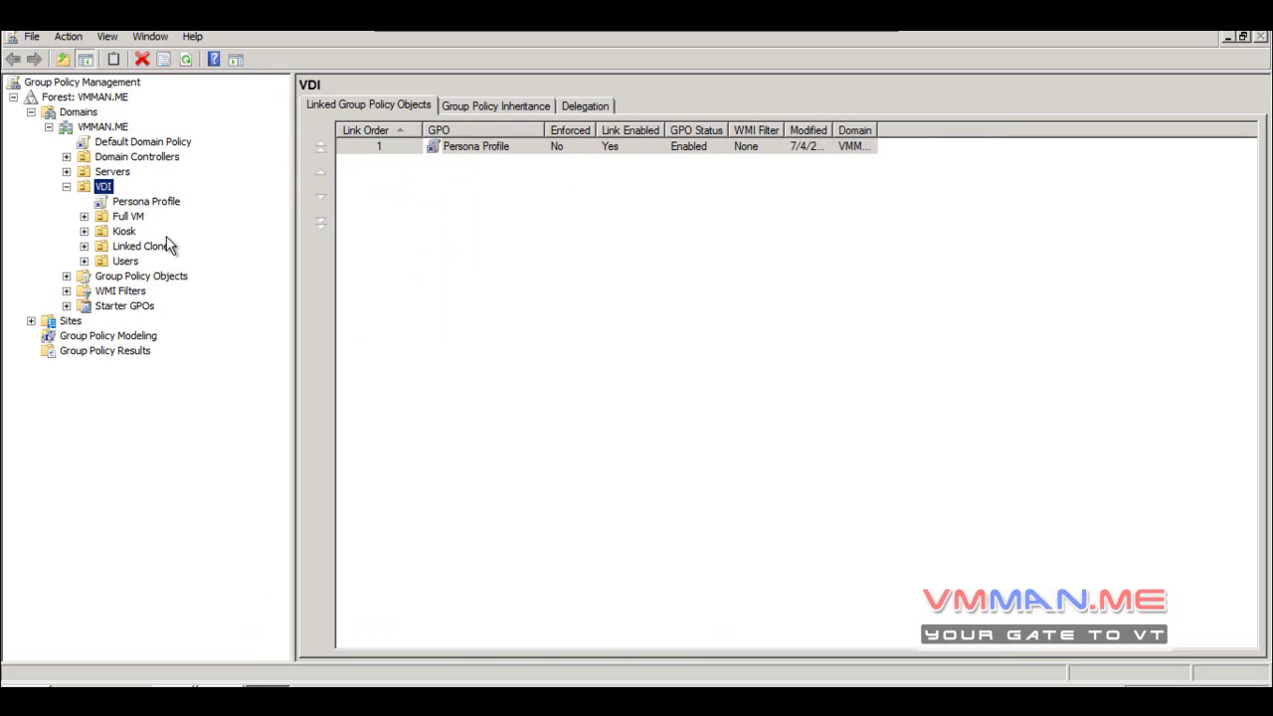
right_click(157, 204)
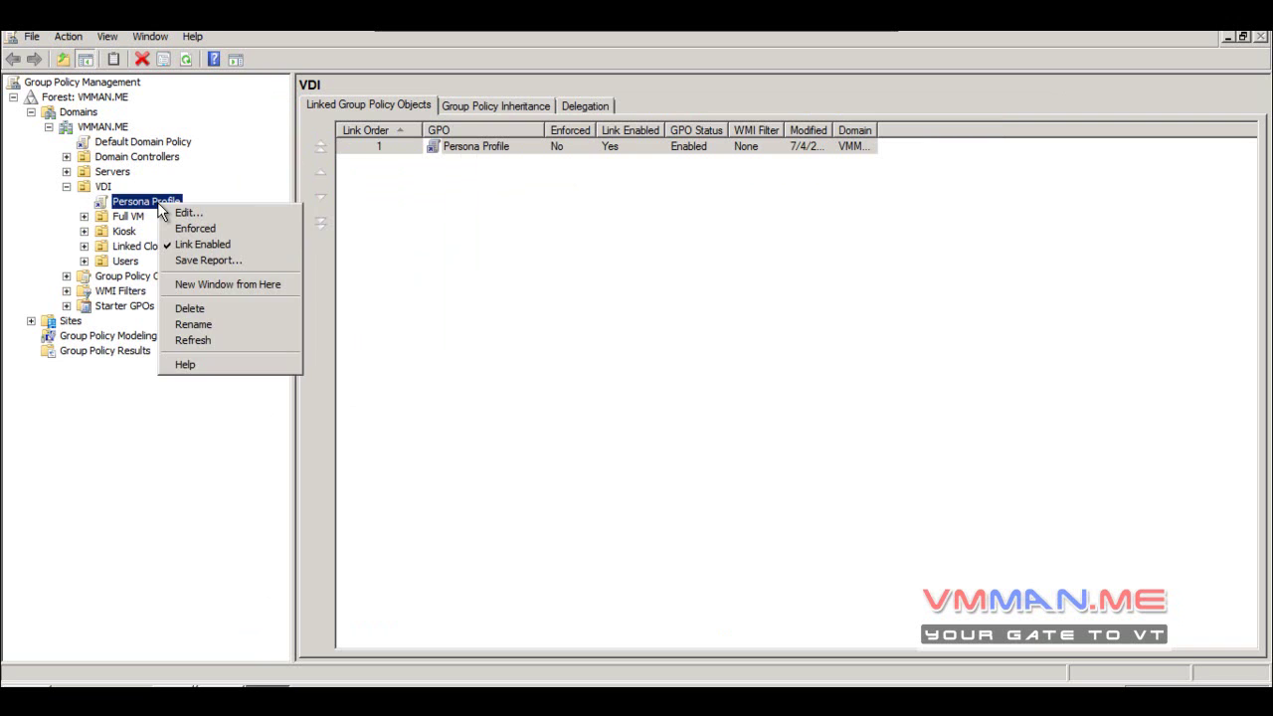
click(101, 179)
right_click(100, 186)
click(113, 195)
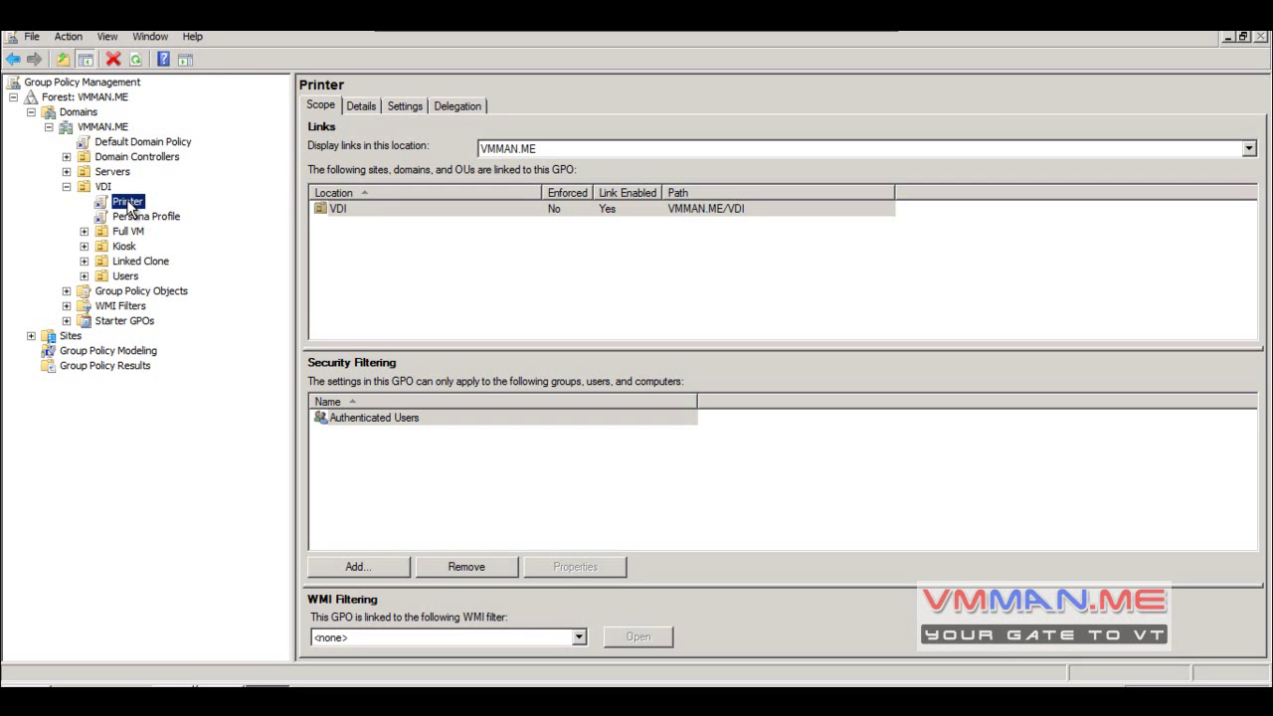
Open the Printer GPO for editing and expand Policies and Software Settings under Computer Configuration.
right_click(128, 206)
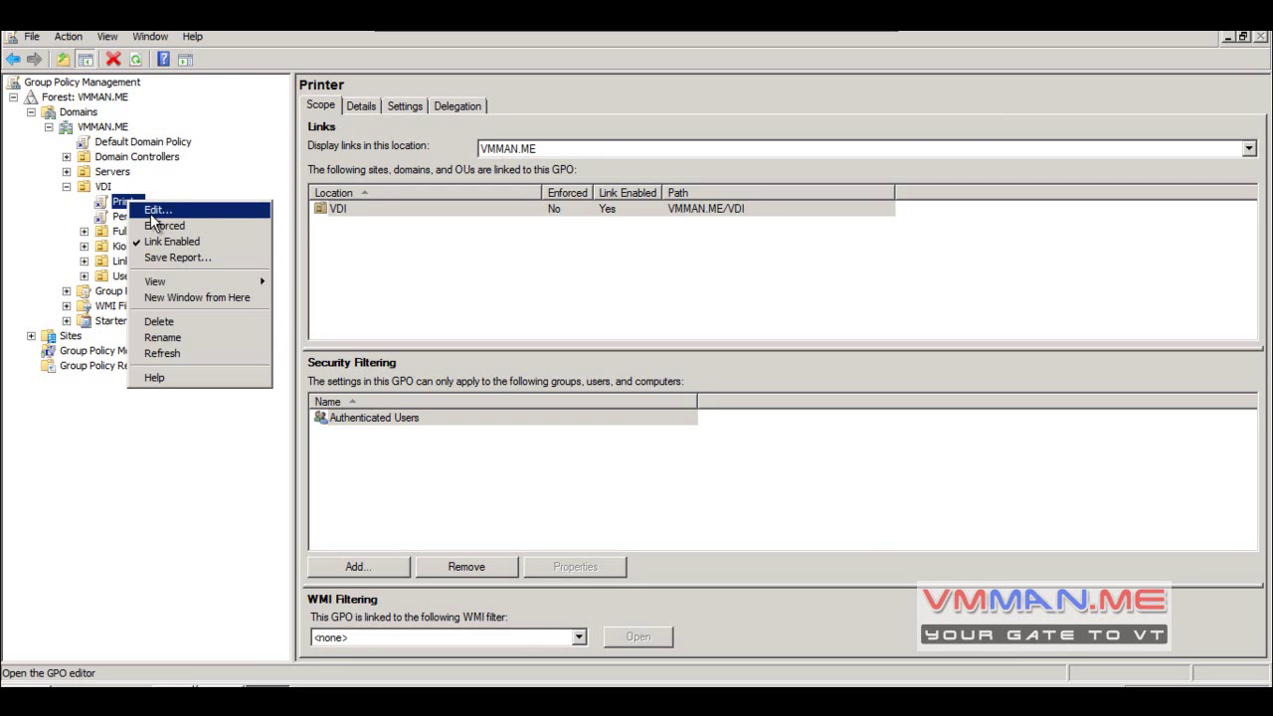
click(151, 213)
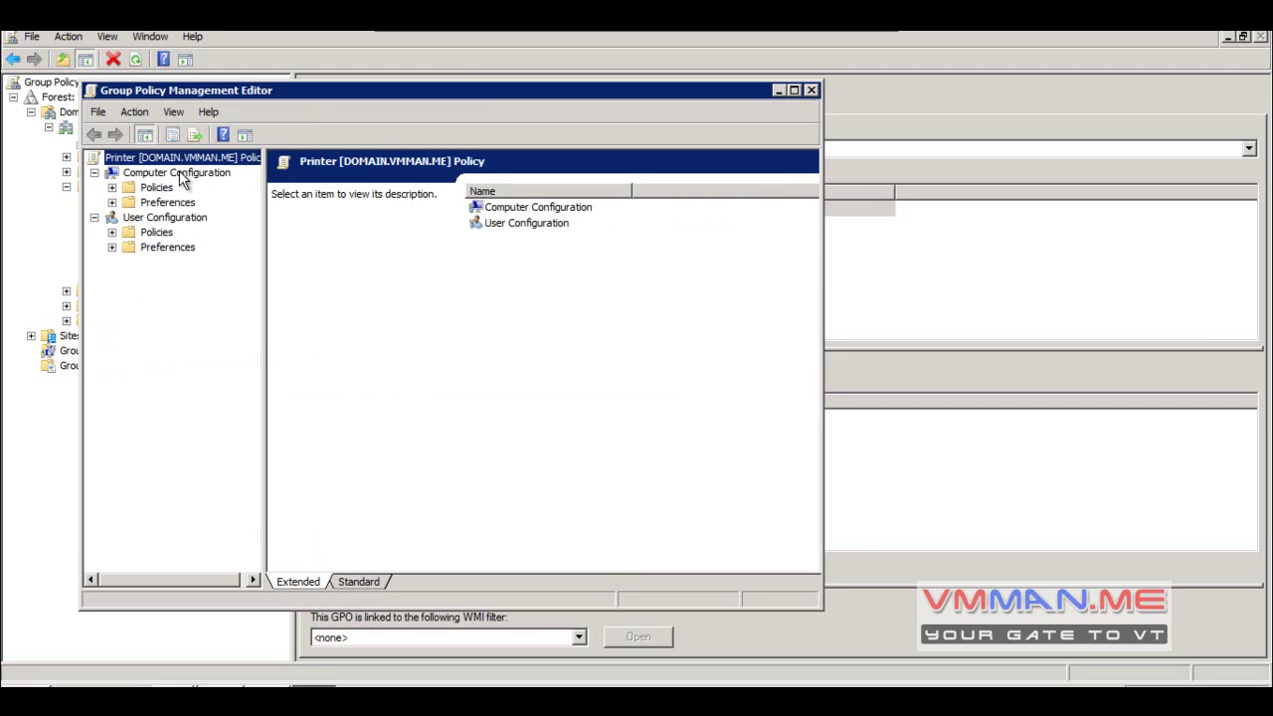
click(111, 188)
double_click(171, 197)
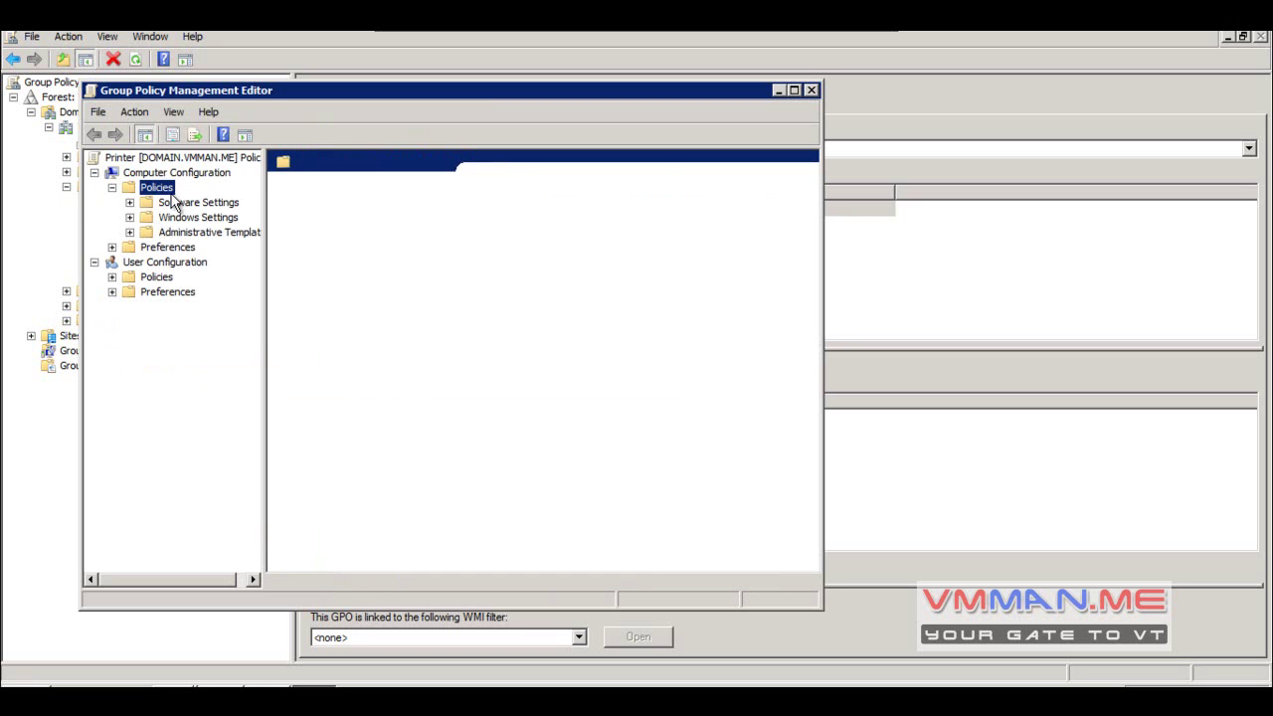
double_click(162, 189)
double_click(171, 204)
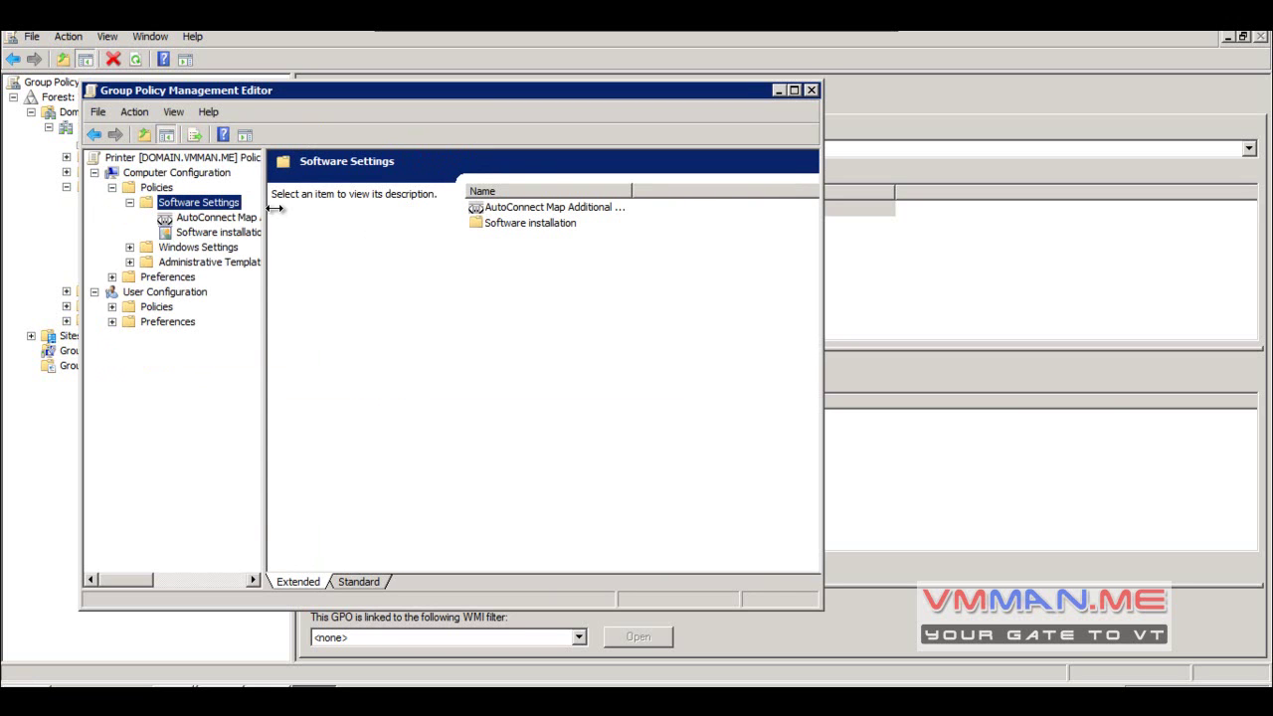
Show the AutoConnect Map Additional Printers for VMware View policies, with the tree pane widened and the editor maximized.
drag(264, 206, 421, 229)
click(229, 220)
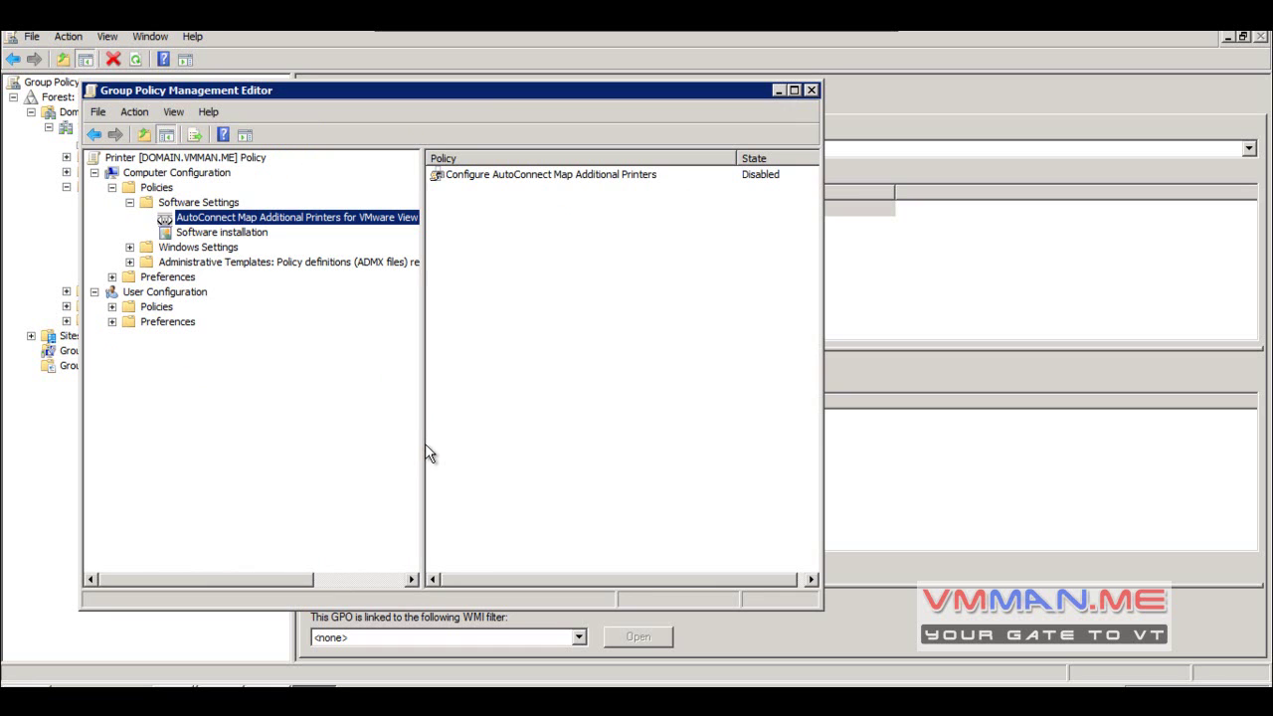
drag(422, 439, 561, 415)
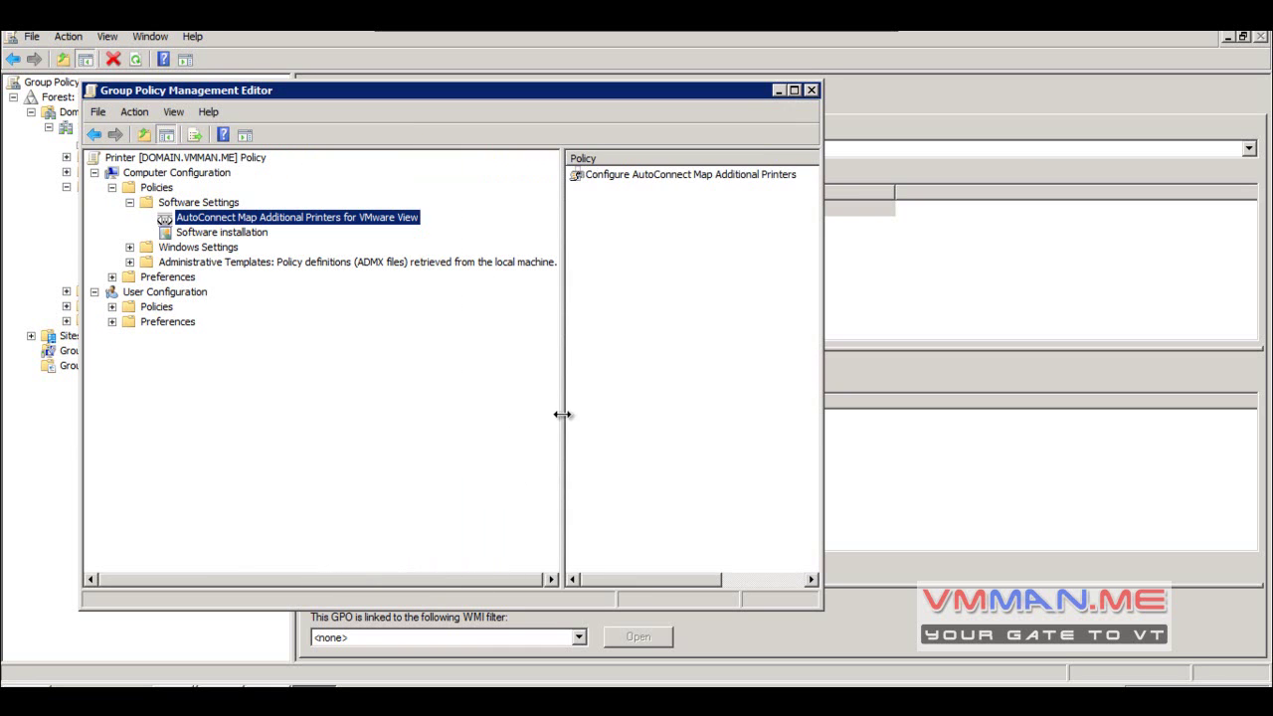
click(794, 91)
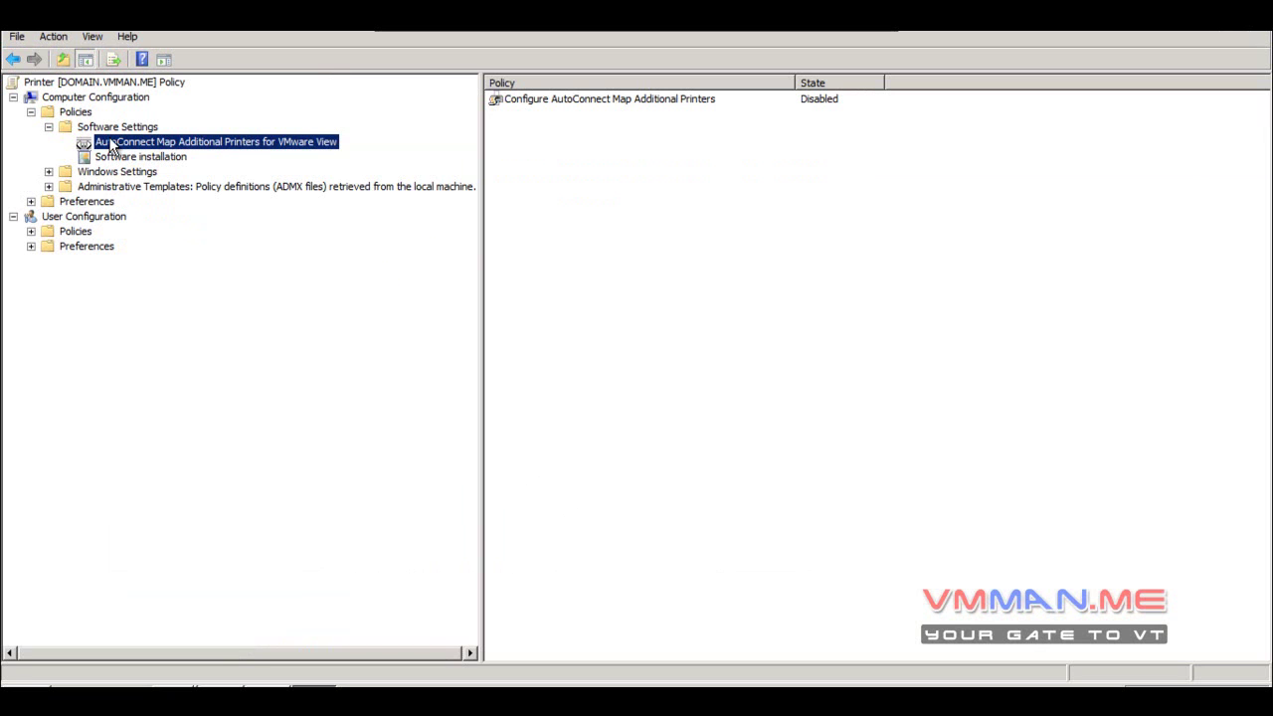
Enable the Configure AutoConnect Map Additional Printers policy and add a first printer mapping row.
right_click(731, 177)
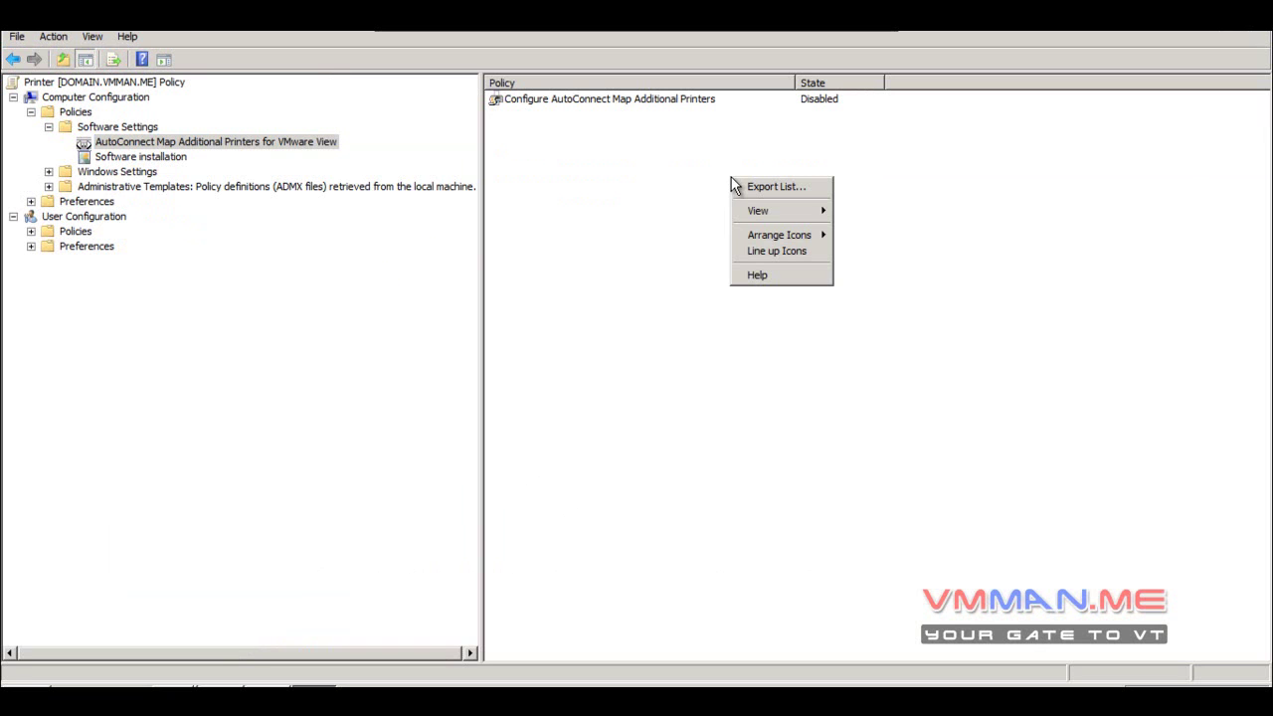
click(652, 102)
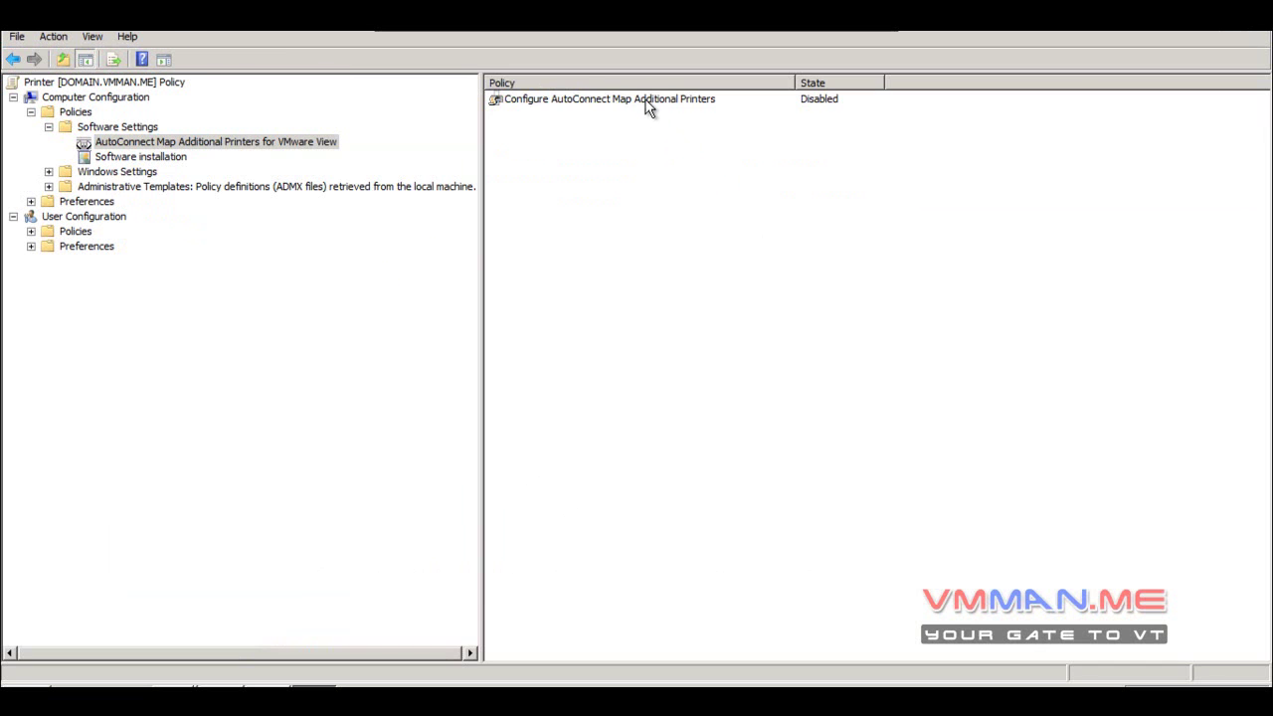
double_click(649, 105)
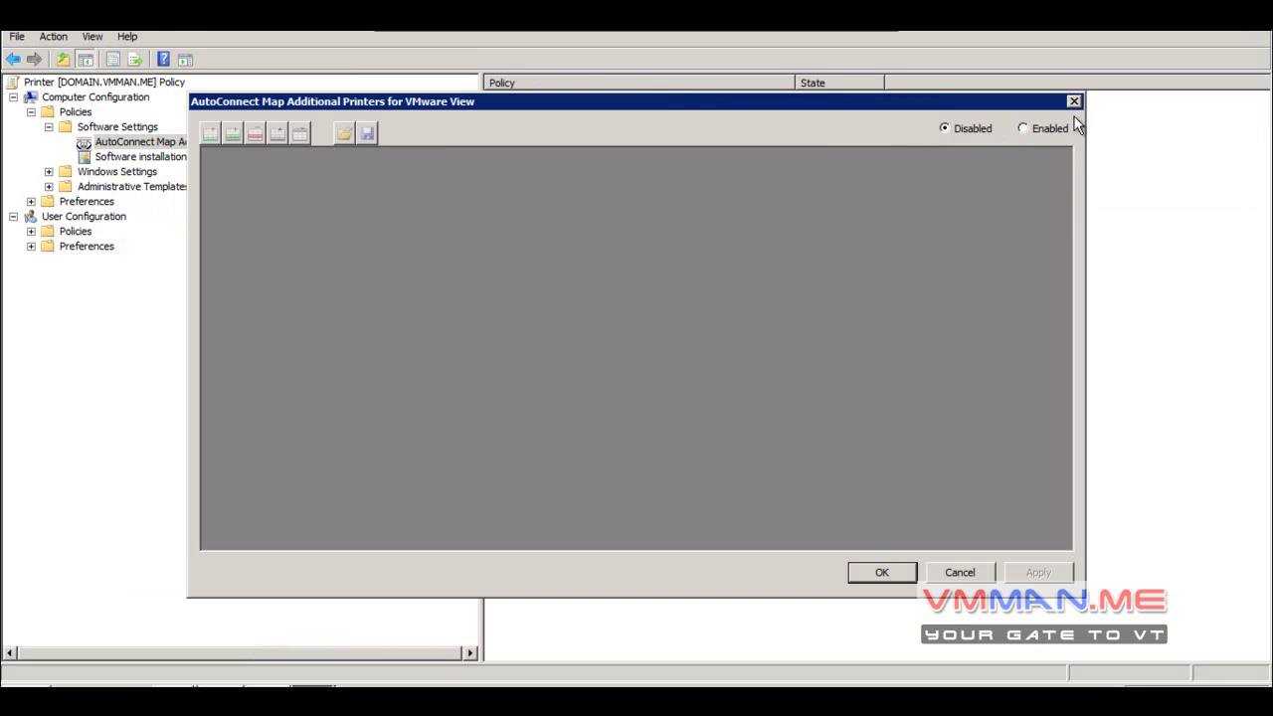
click(1039, 130)
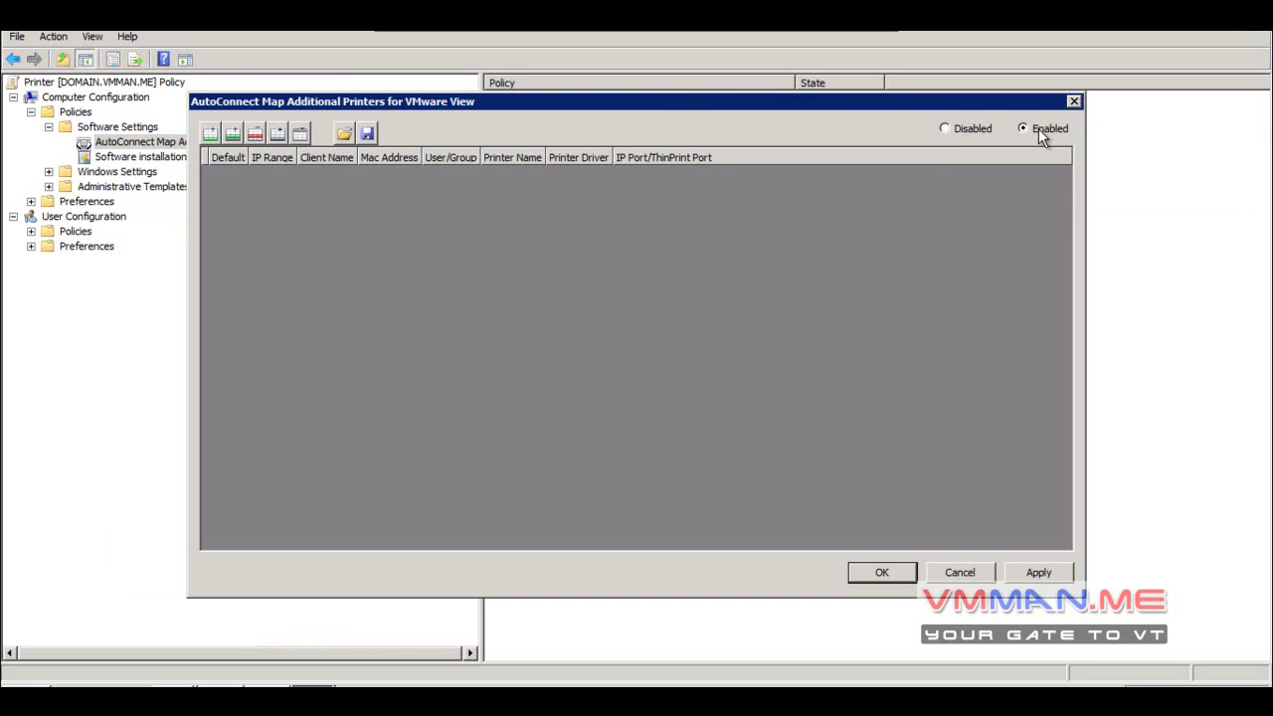
click(210, 132)
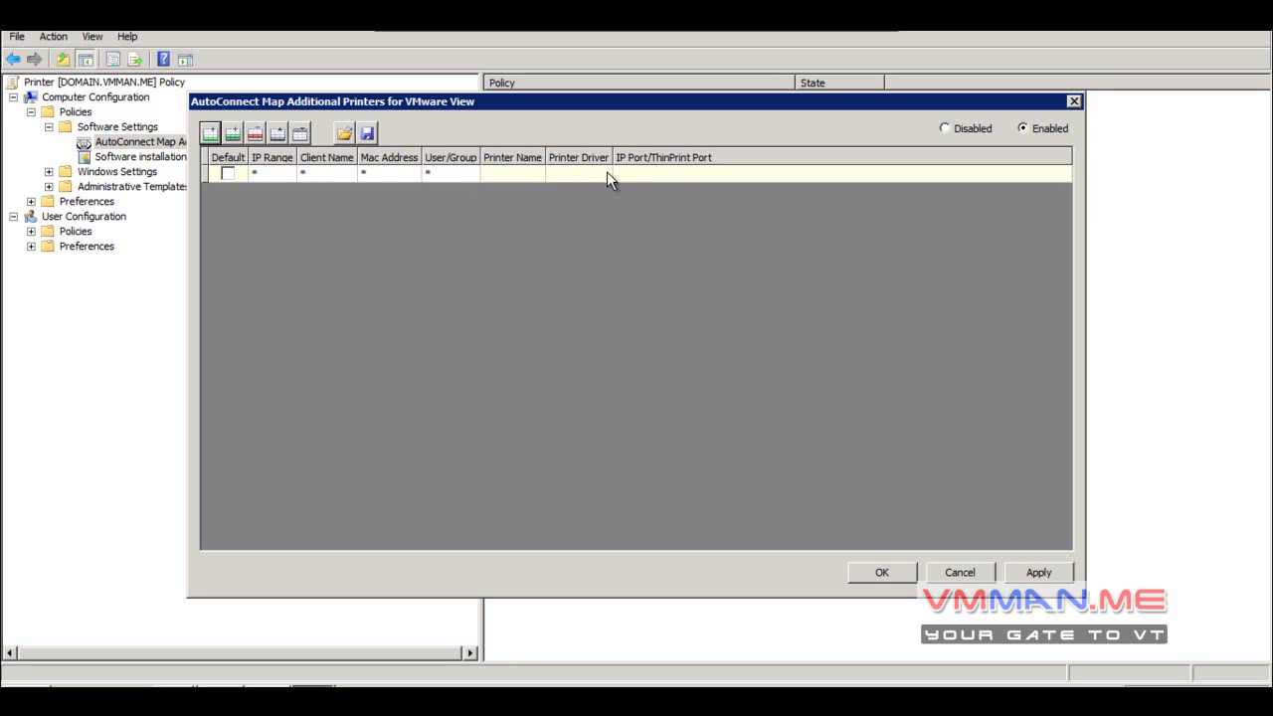
click(430, 292)
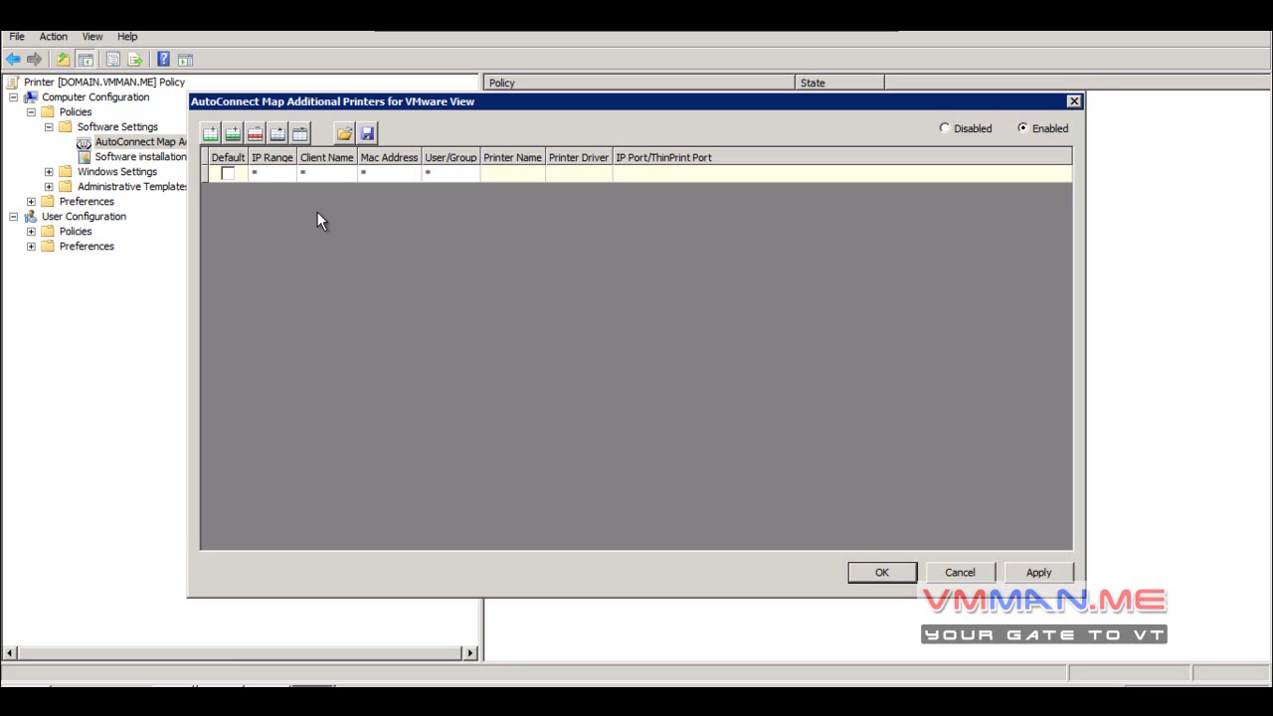
Set the first mapping's IP range to 192.168.1.0/24 and widen the IP Range column to fit.
click(267, 179)
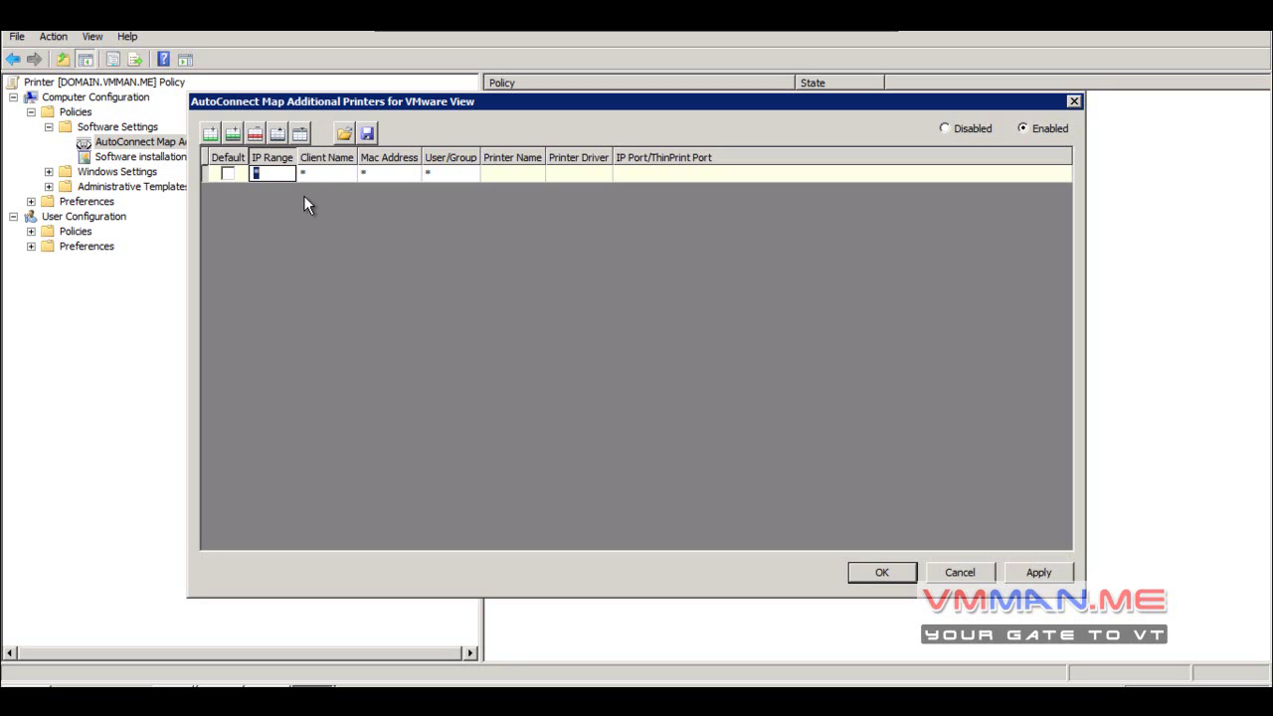
text(19)
text(2.168.1.)
text(0)
text(/)
text(2.16...)
key(Return)
click(291, 169)
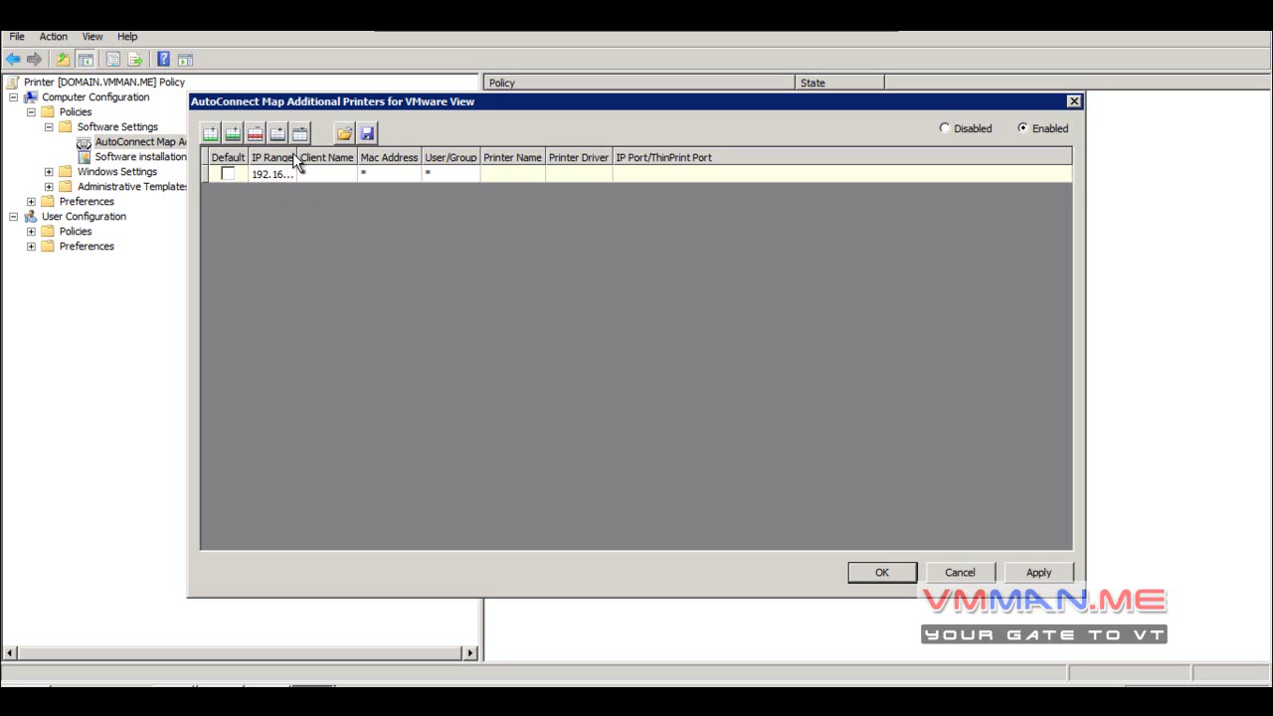
drag(297, 157, 349, 157)
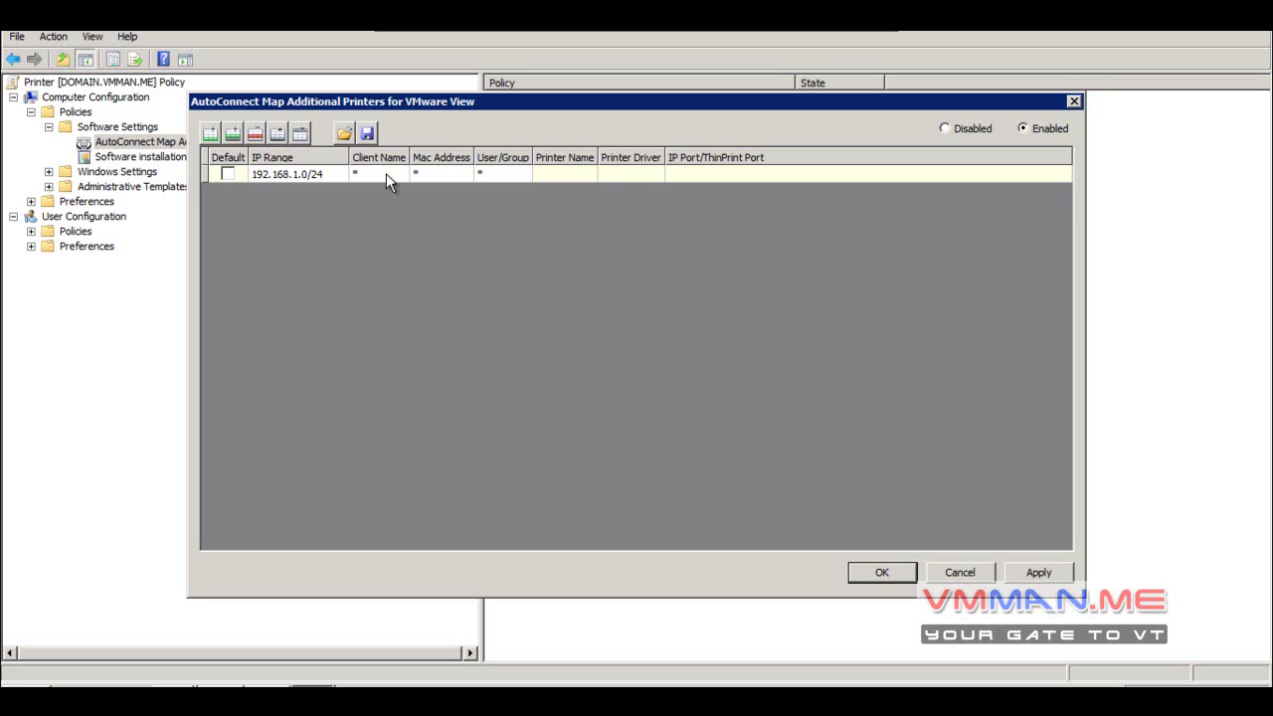
Name the first mapping's printer HP Color, leaving its client name, MAC address and user/group as wildcards.
click(386, 176)
click(449, 170)
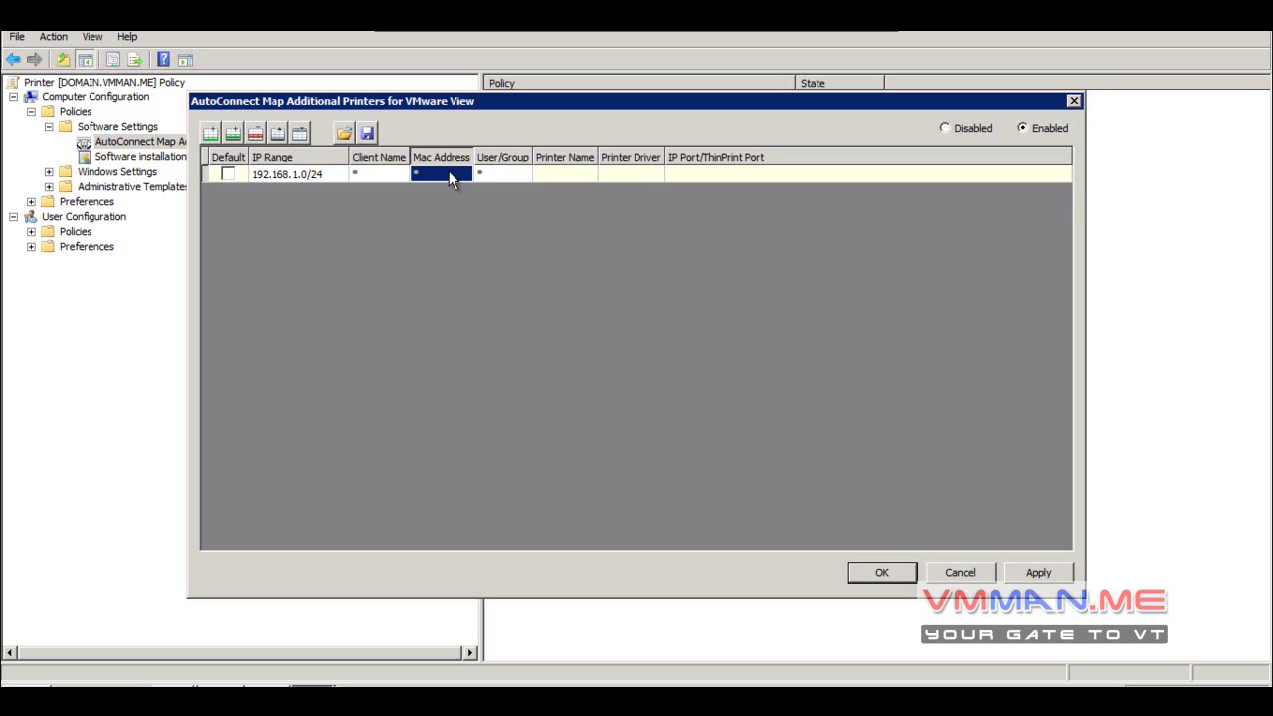
click(495, 171)
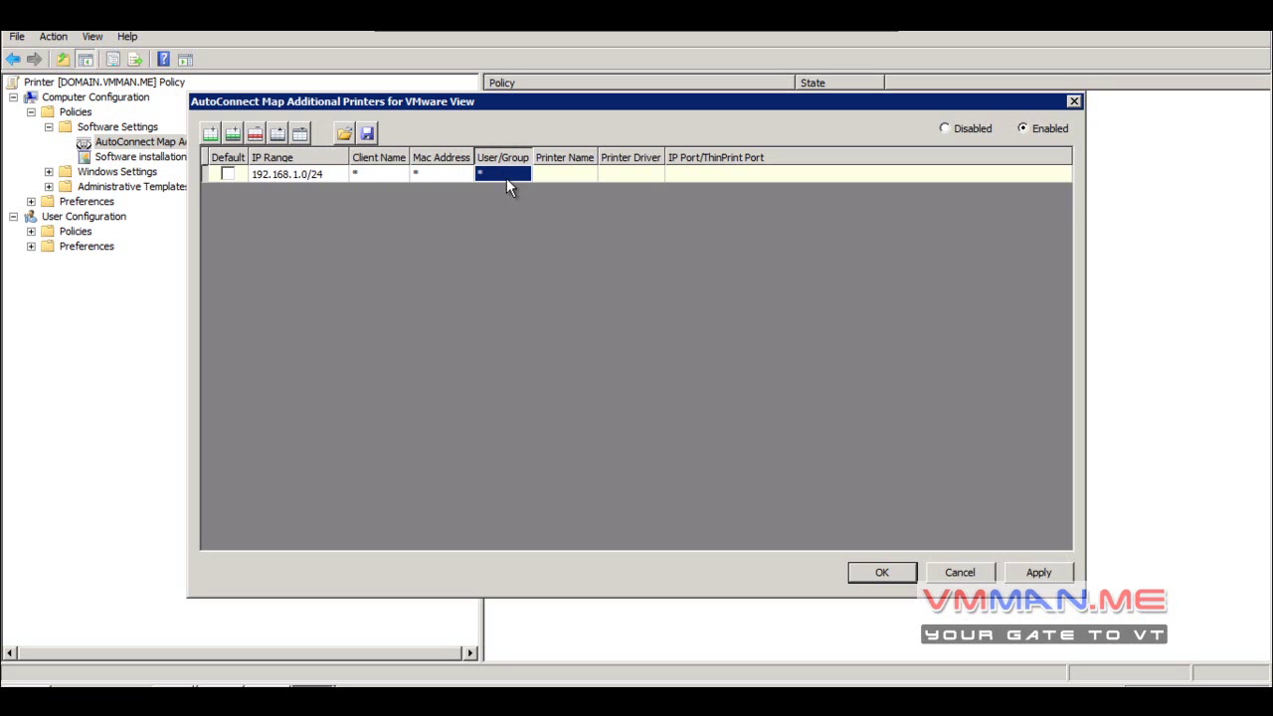
click(380, 175)
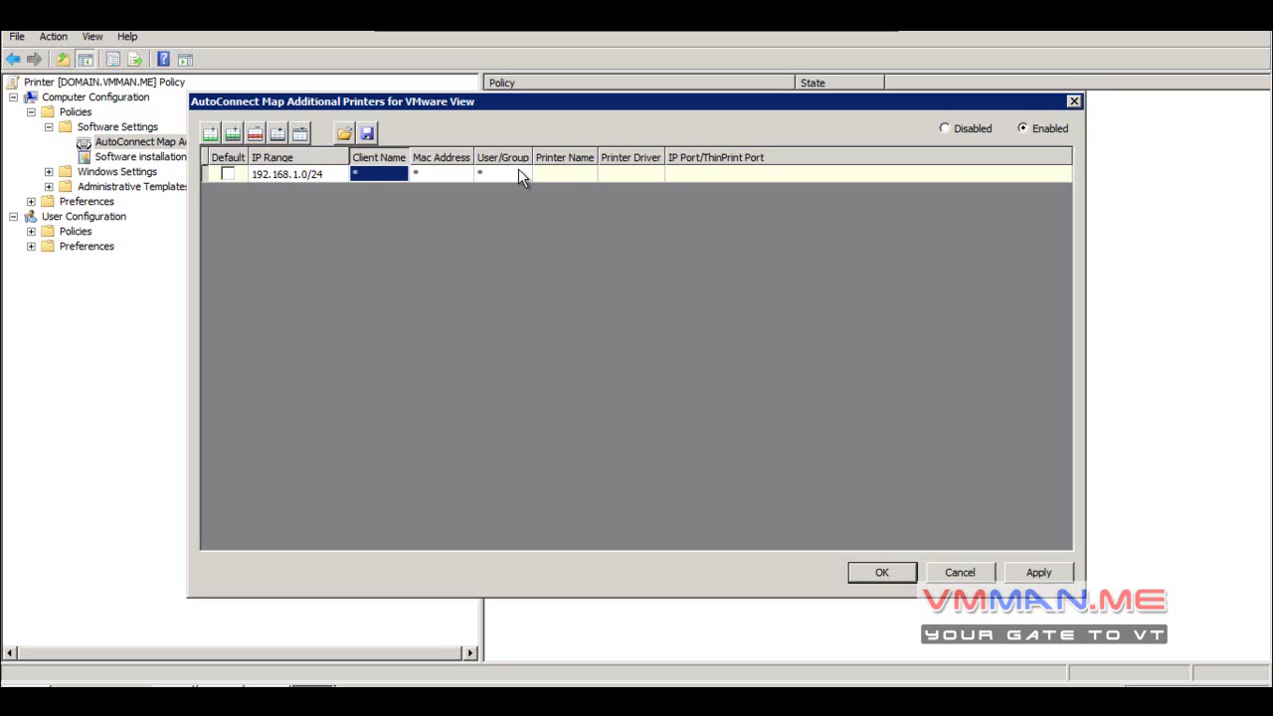
click(560, 180)
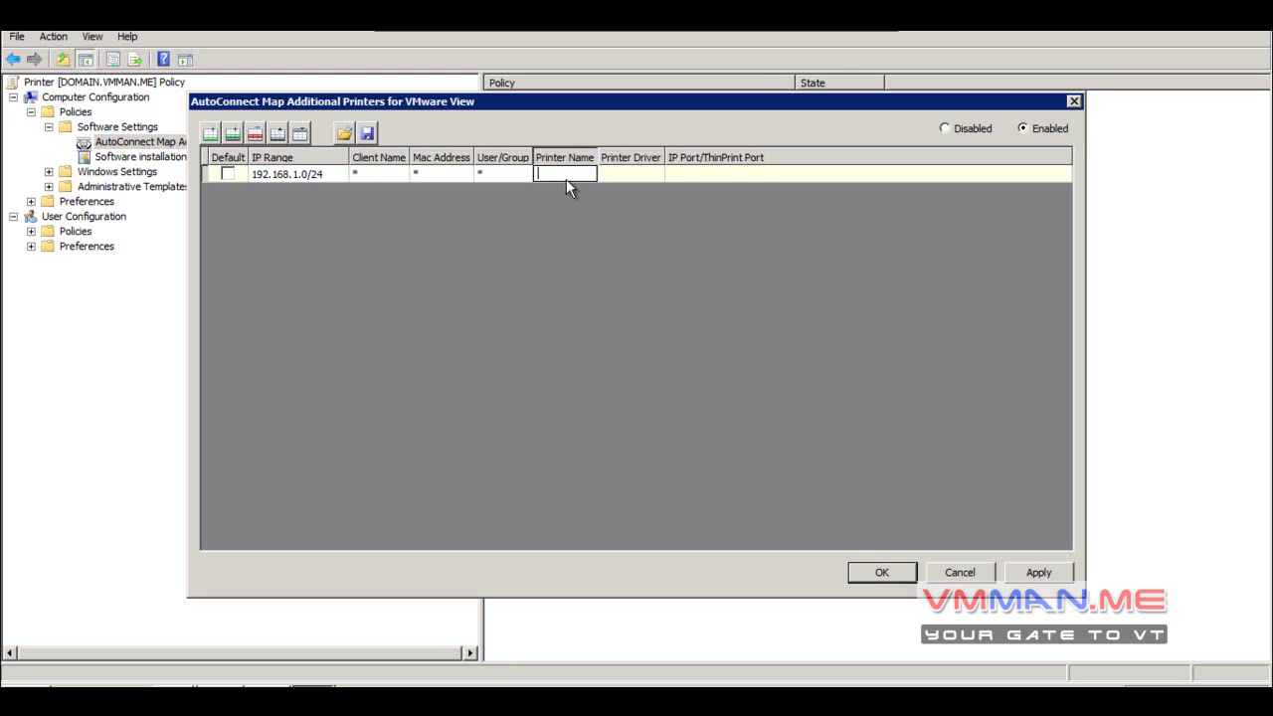
text(H)
text(P Color)
key(Tab)
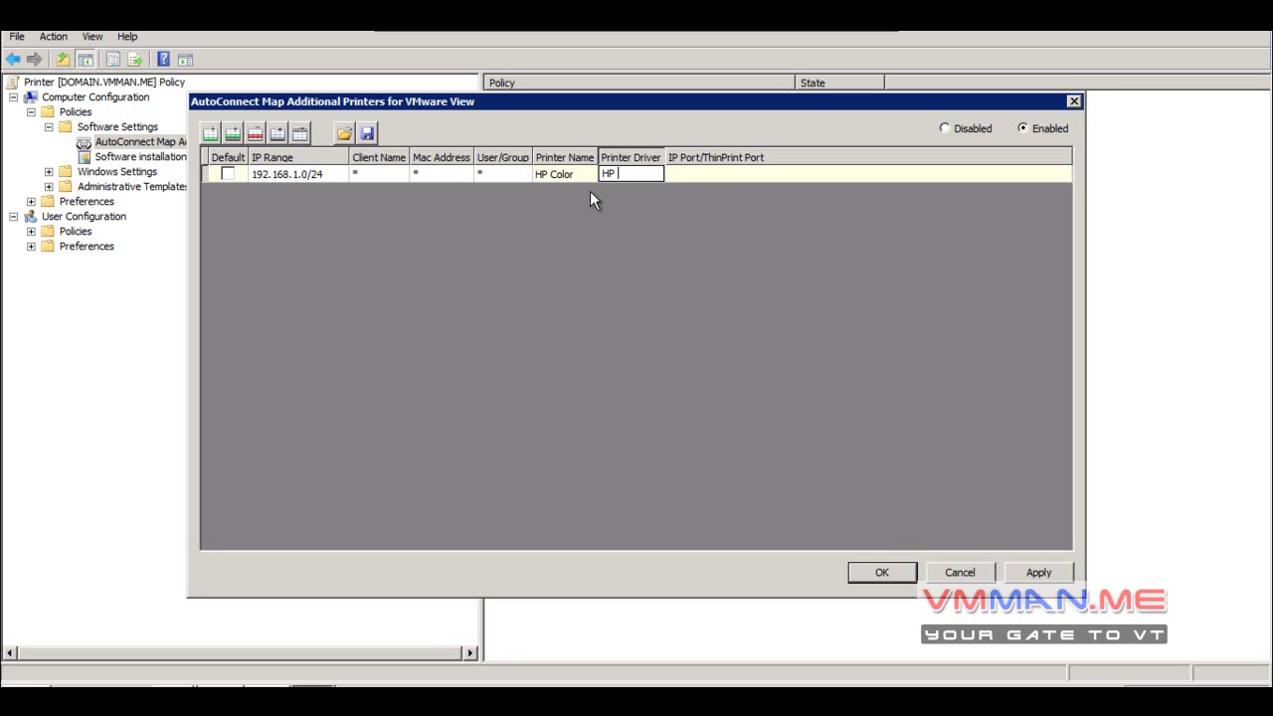
Set the HP Color mapping's driver to HP Leaser Color and its port to IP_192.168.1.100, and widen the Printer Driver column.
text(HP Leaser Color)
key(Tab)
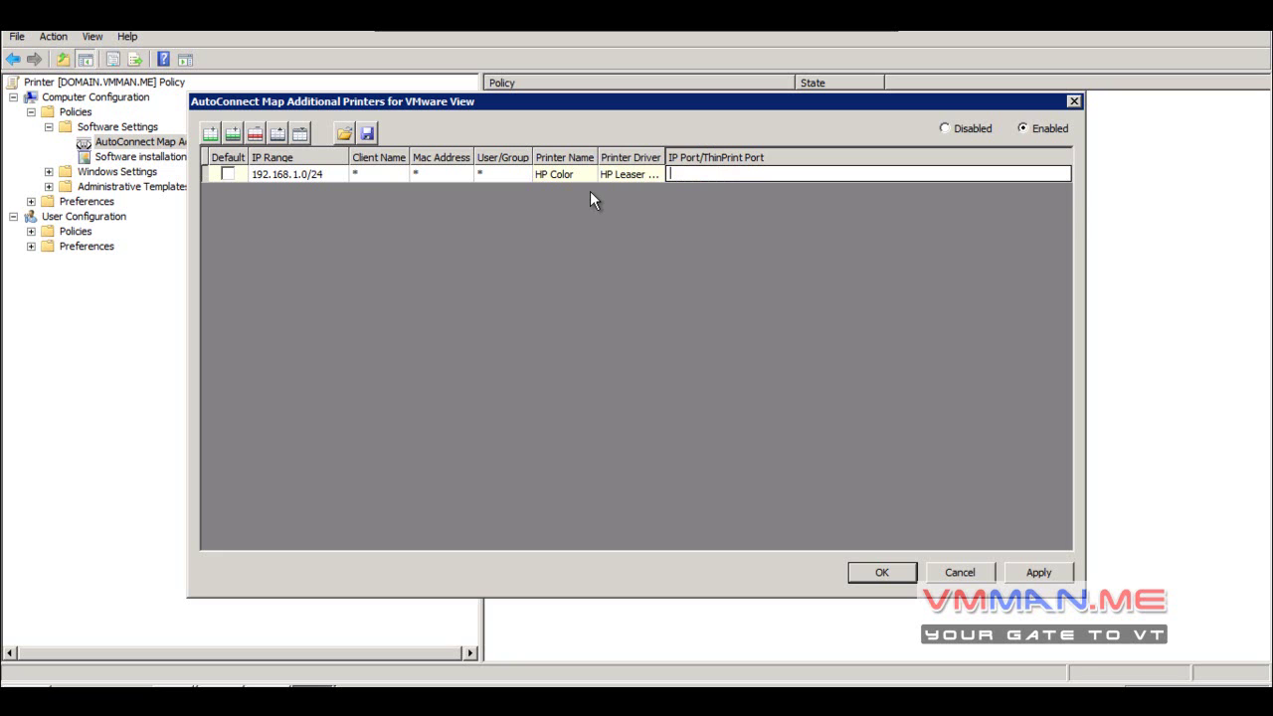
text(IP_192.168.1.100)
click(823, 269)
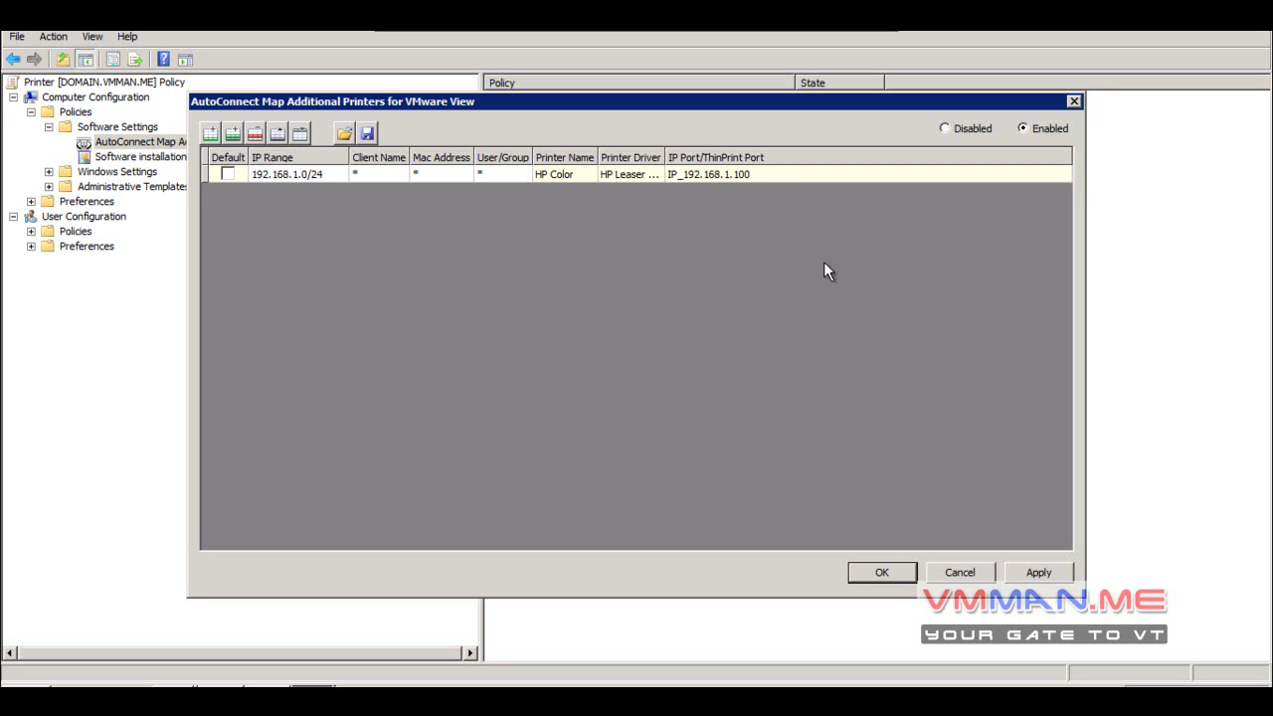
drag(665, 159, 704, 159)
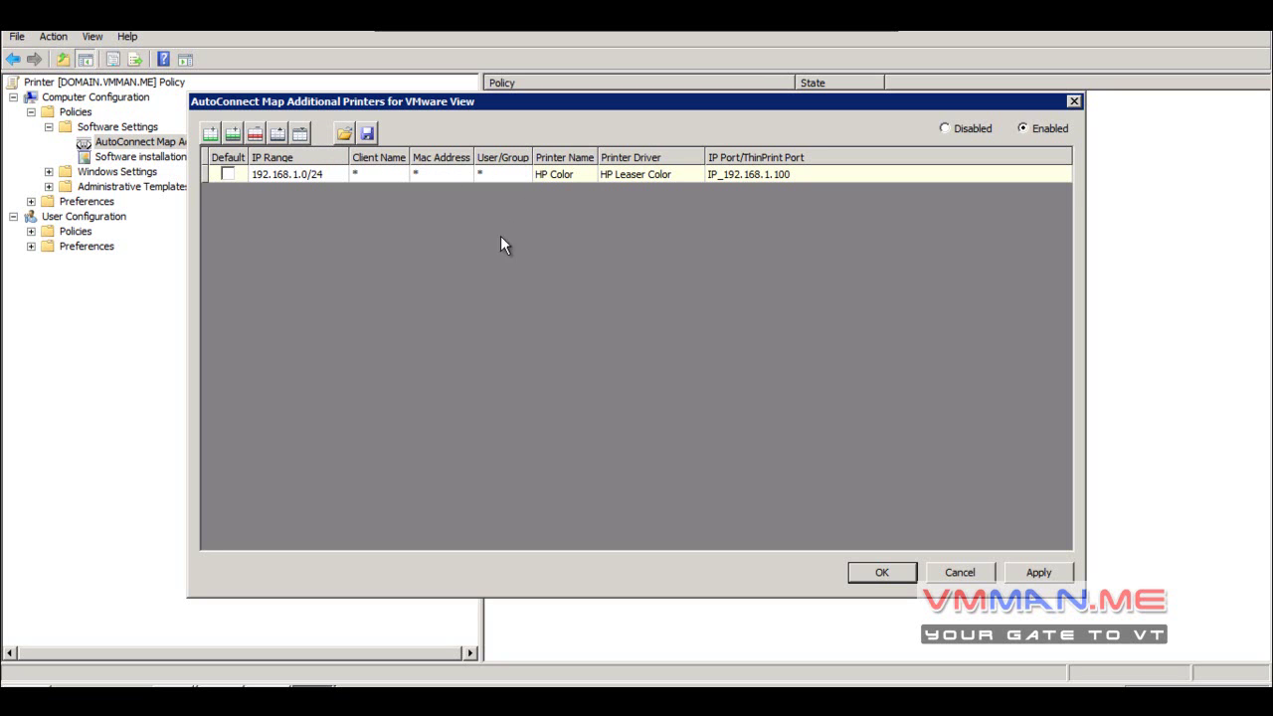
Add a second printer mapping row with the IP range 10.0.0.0/8.
click(212, 134)
click(257, 193)
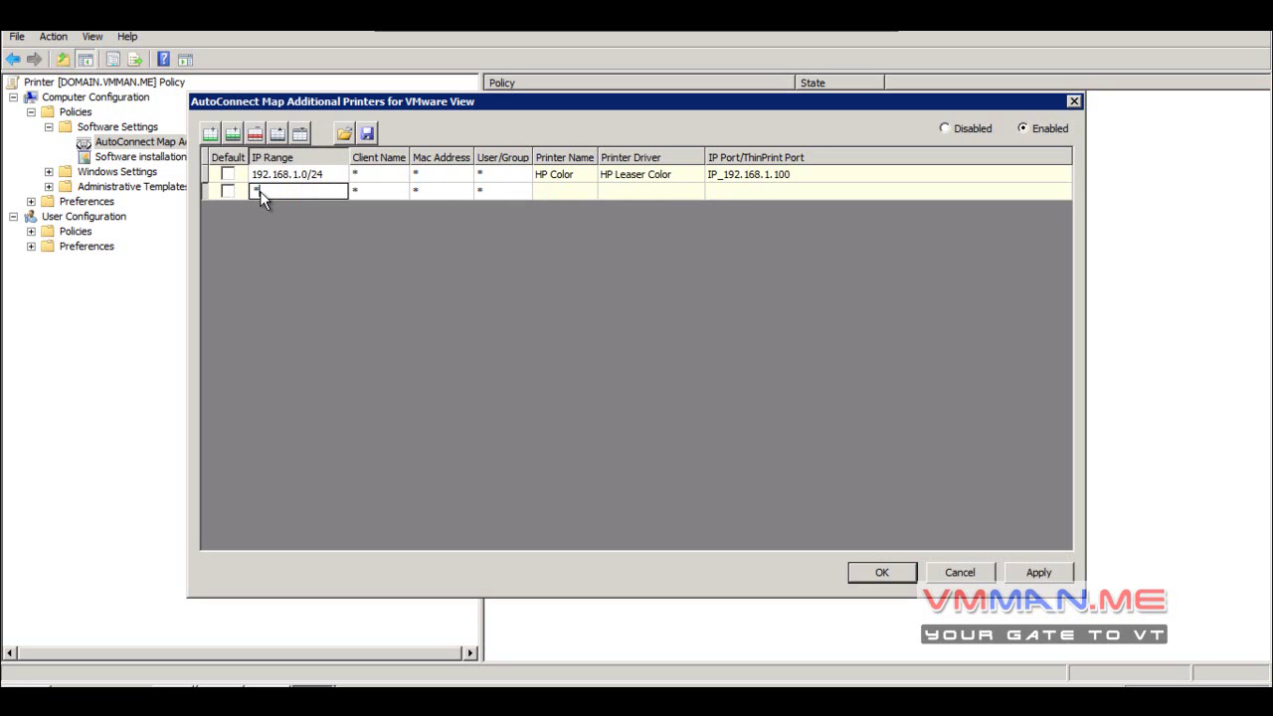
text(10.0.0.0/)
text(8)
Set the second mapping's printer name to HP Black, its driver to HP Black 5000 and its port to IP_10.0.0.100.
click(569, 190)
click(569, 194)
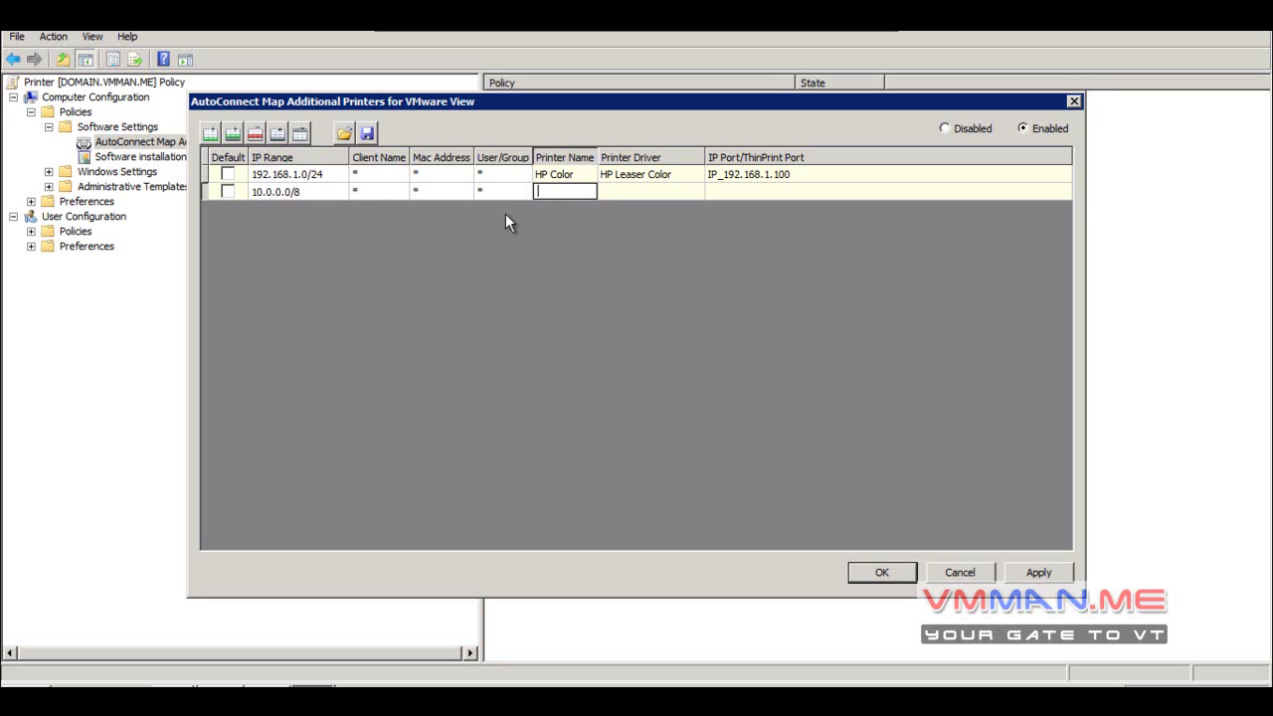
text(HP Black)
key(Tab)
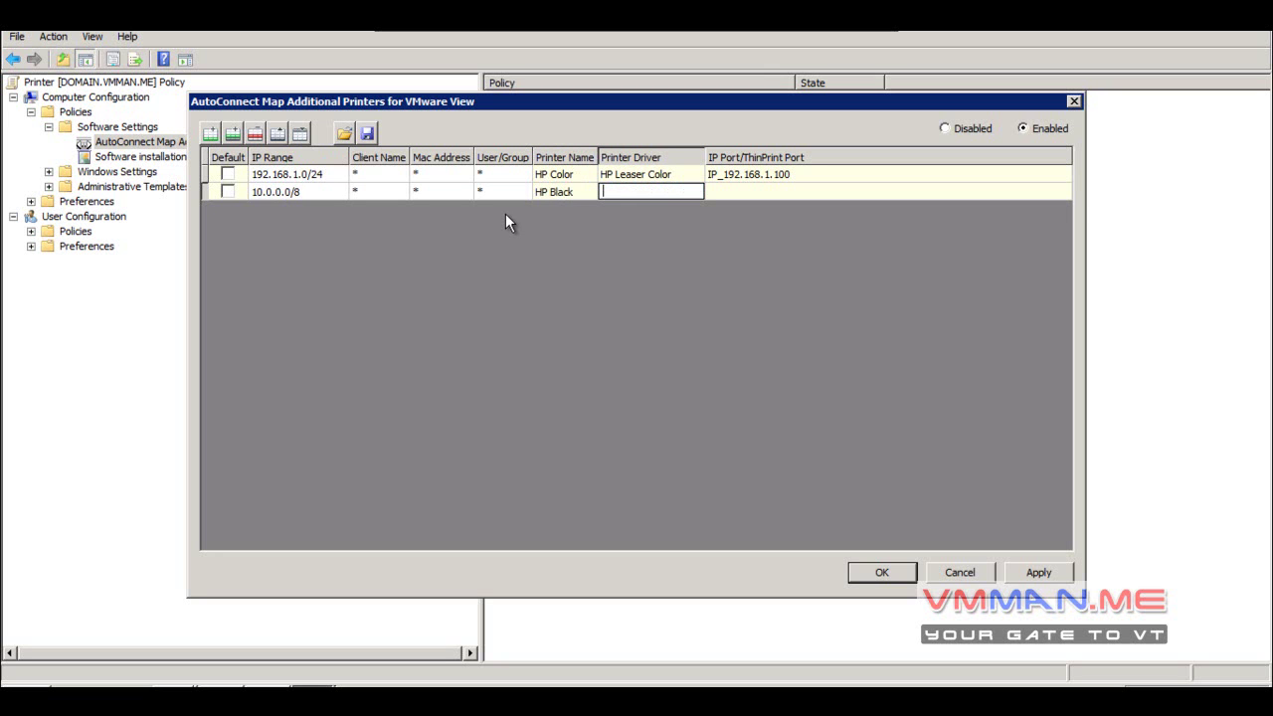
text(HP Black 5000)
key(Tab)
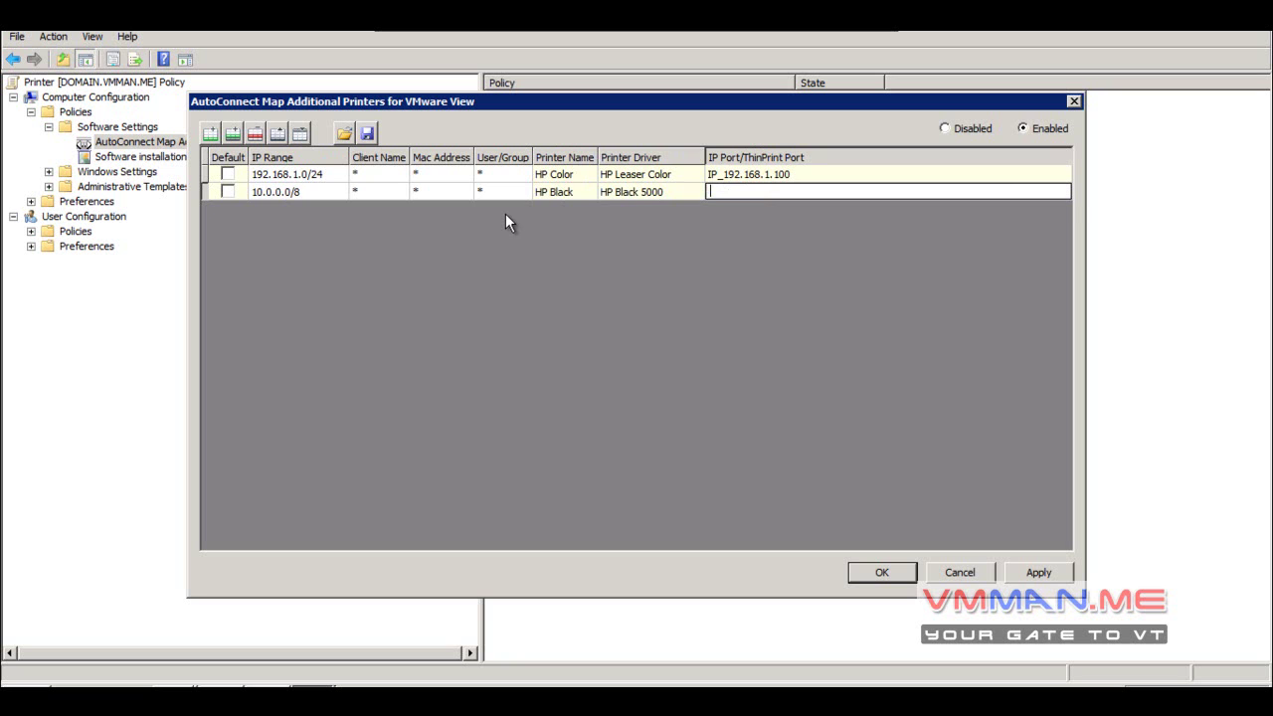
text(IP_10.0.0.100)
click(635, 308)
Mark the HP Color and HP Black mappings as default and compare each one's IP range with its port.
click(317, 190)
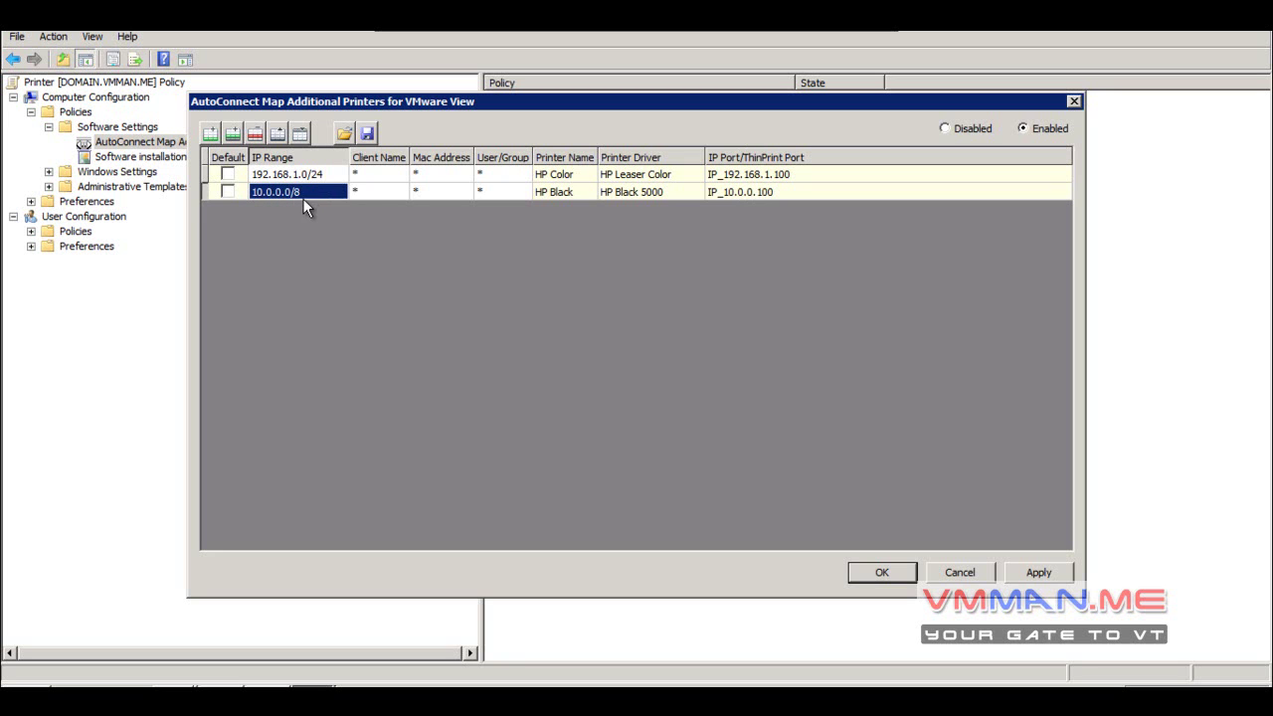
click(753, 190)
click(738, 262)
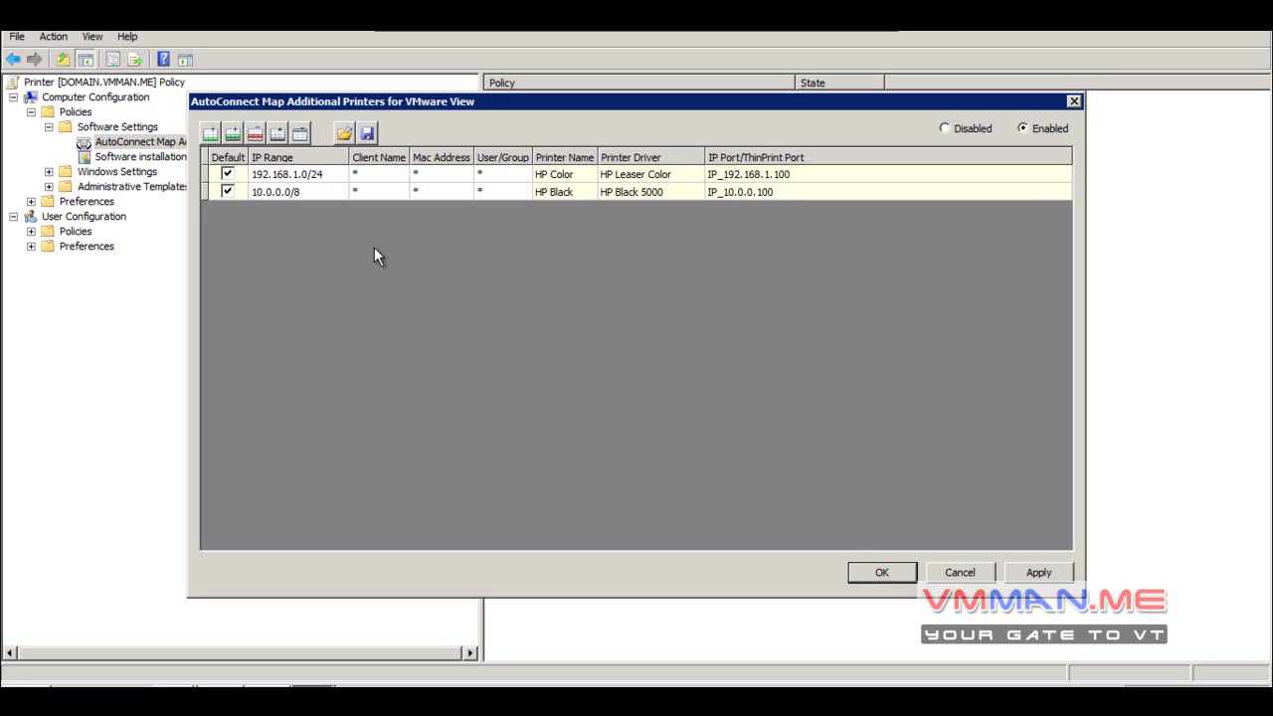
click(293, 169)
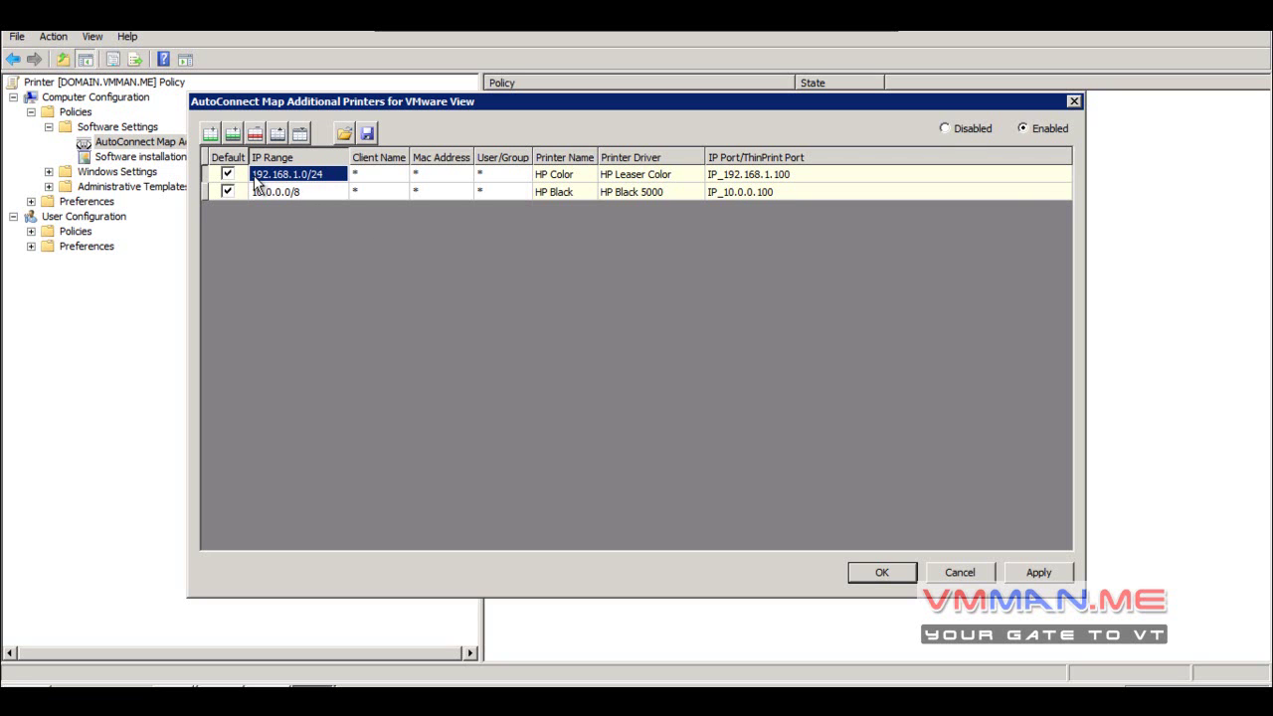
click(739, 176)
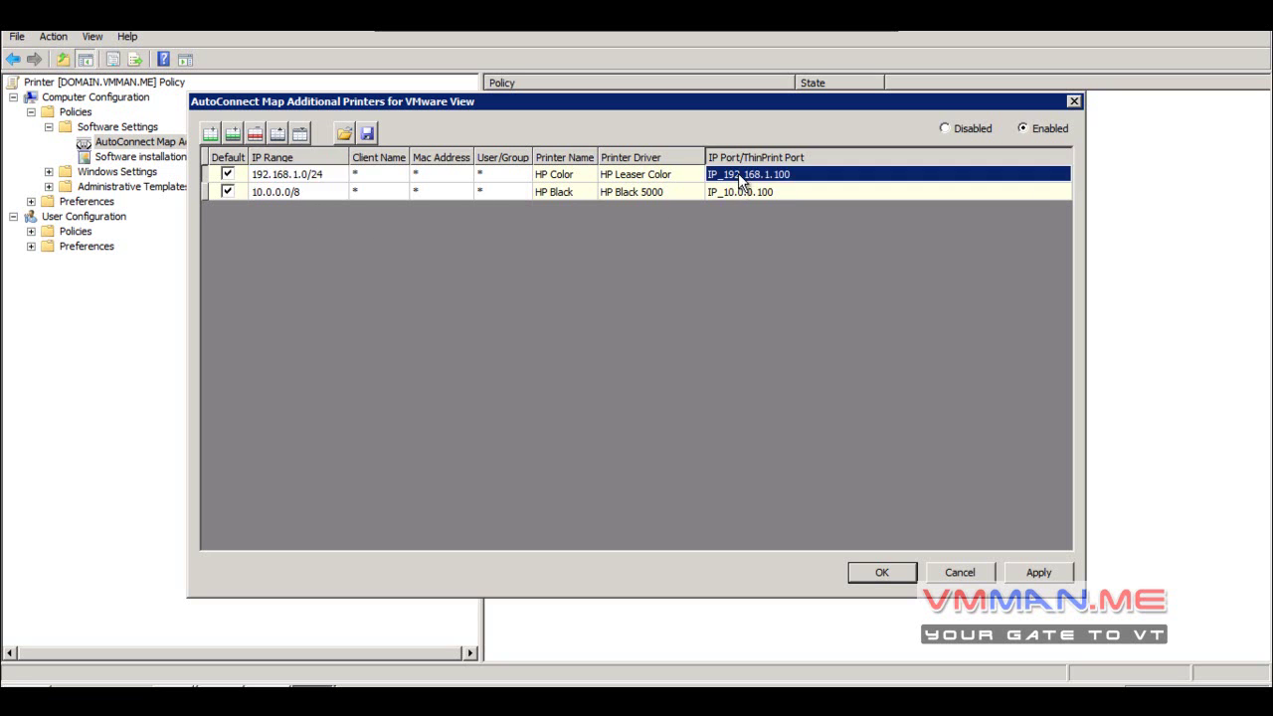
click(279, 253)
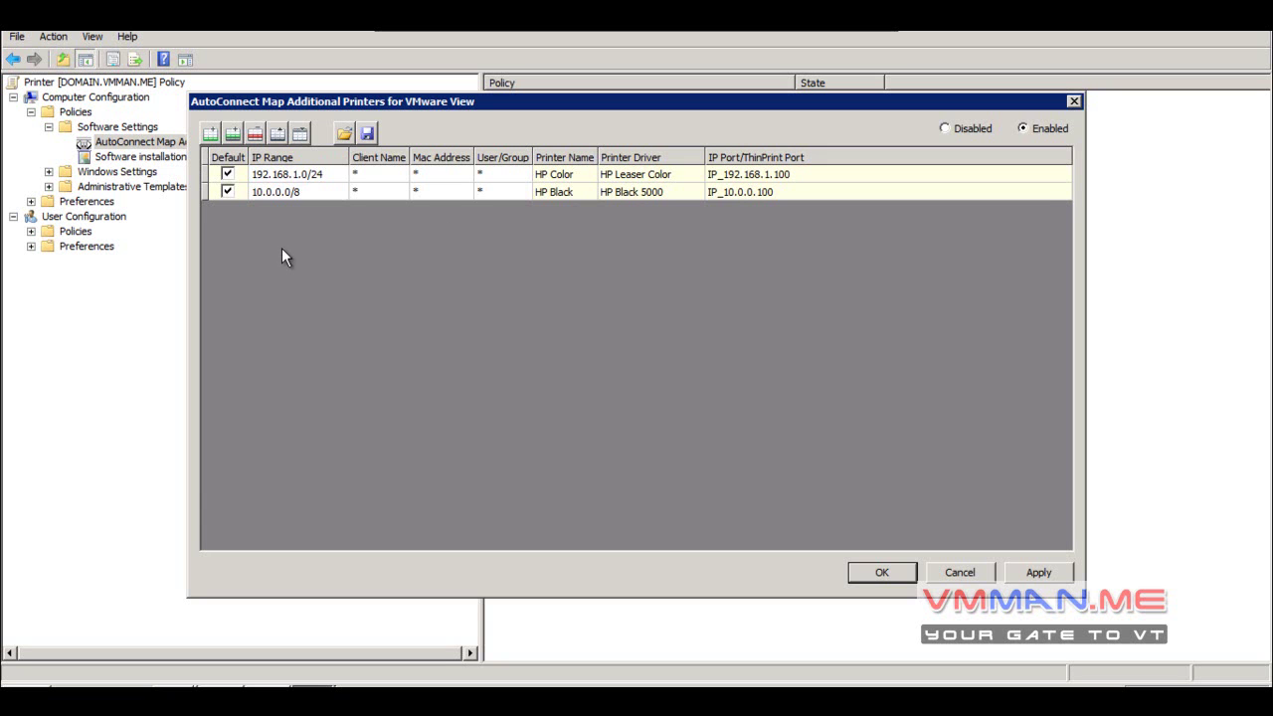
click(283, 196)
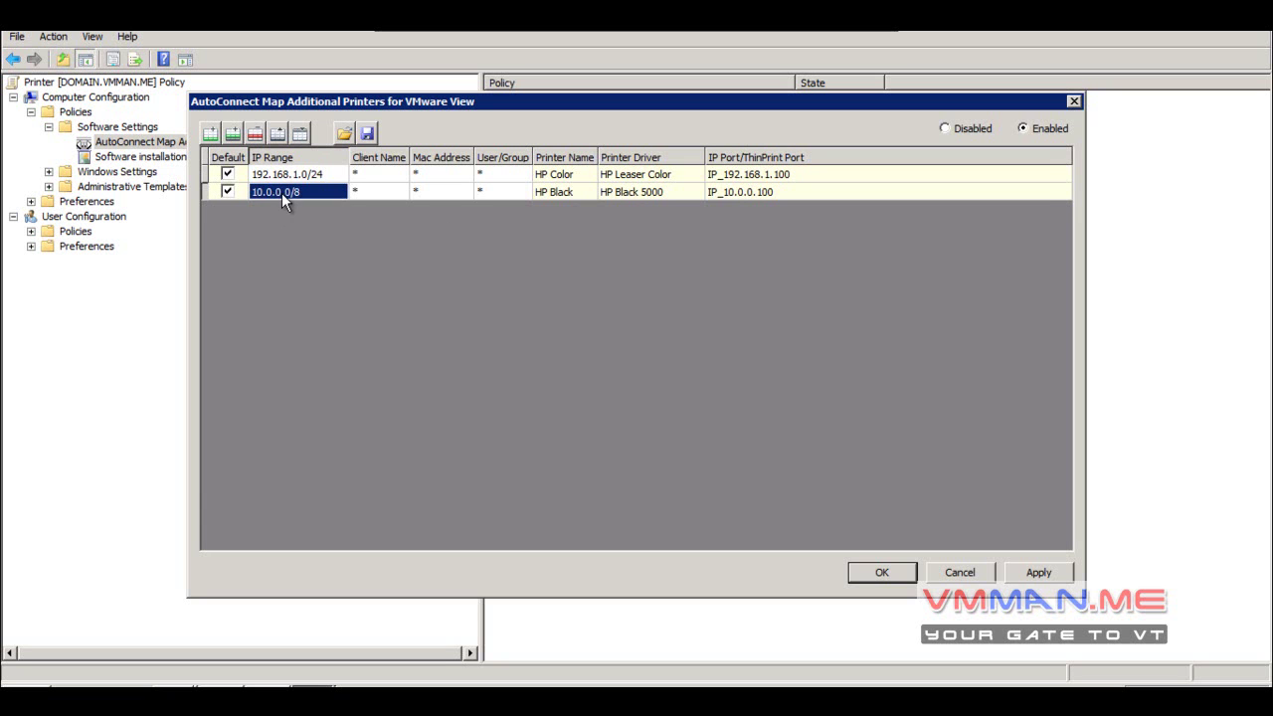
click(738, 190)
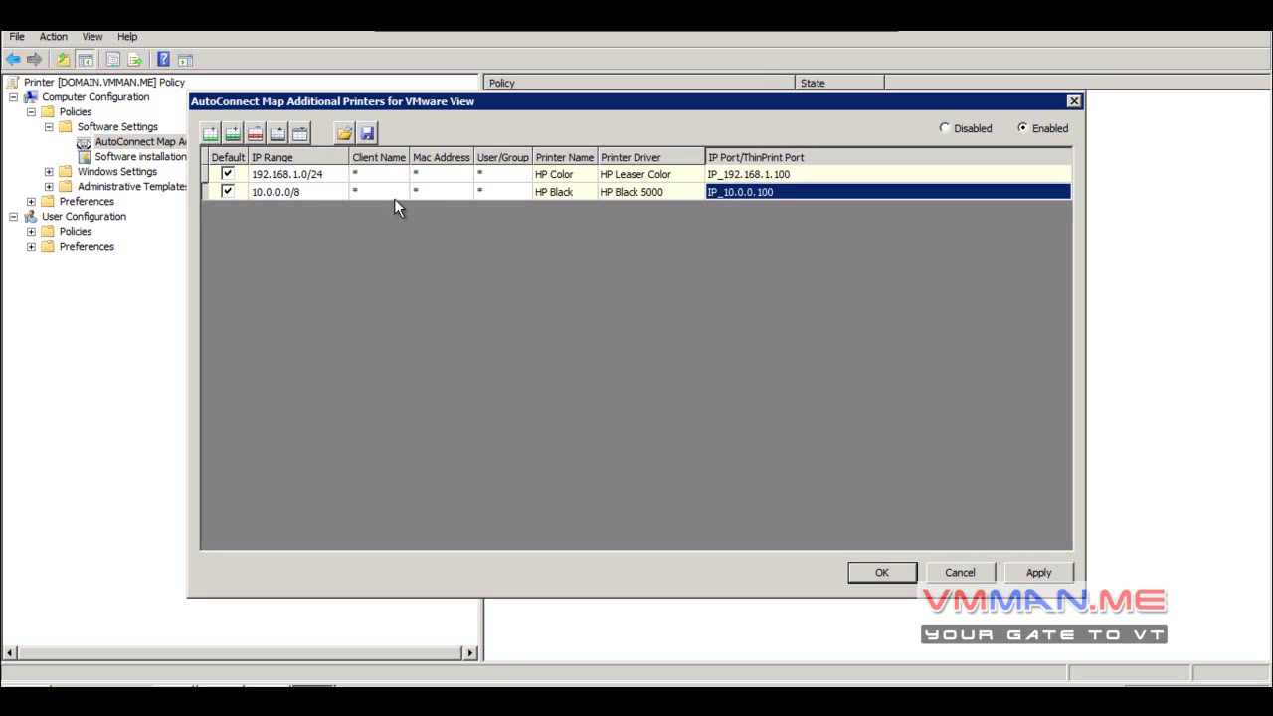
click(519, 241)
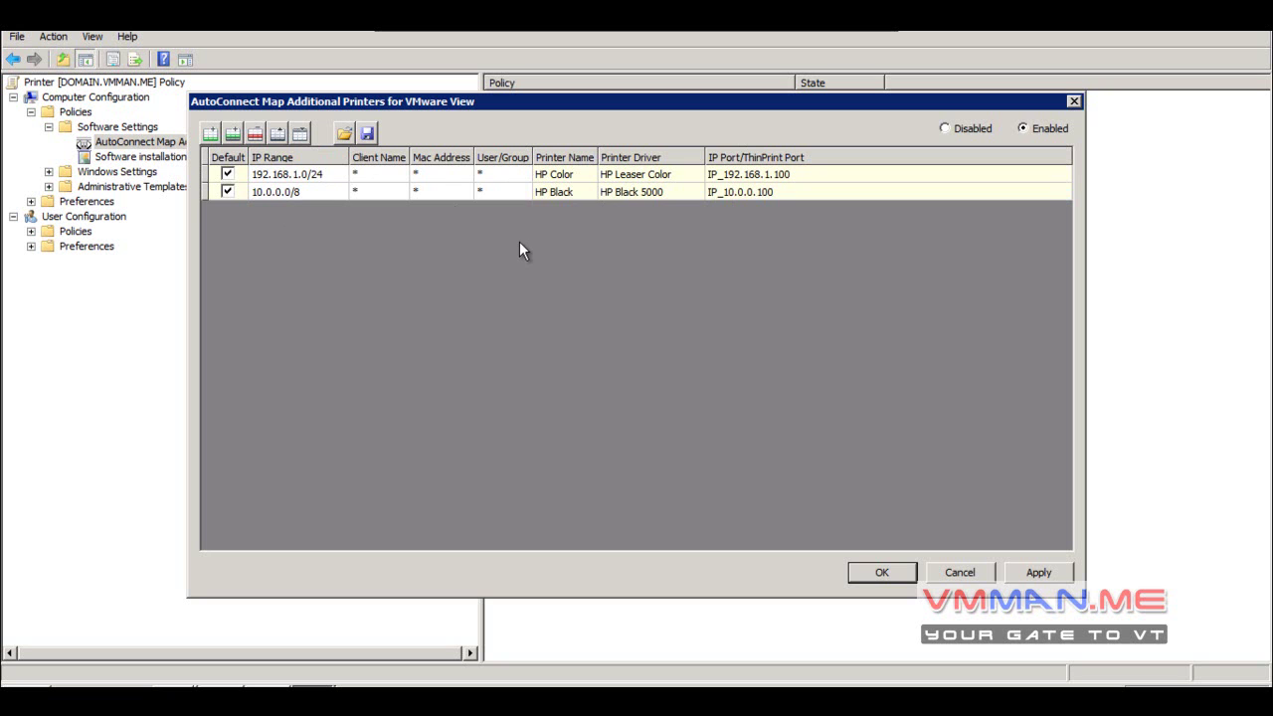
Add a third mapping row with client name PC1, MAC address 00-00-0-0-00 and a person's name plus group in the User/Group field.
click(210, 133)
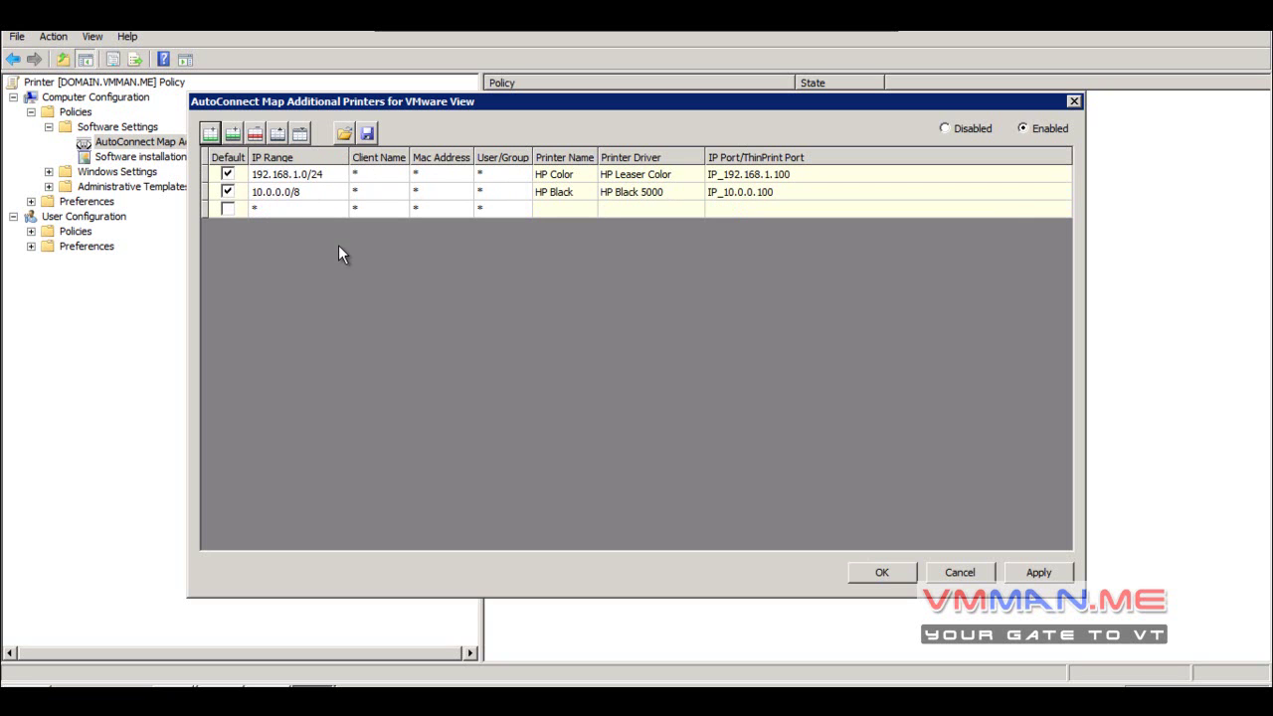
click(291, 207)
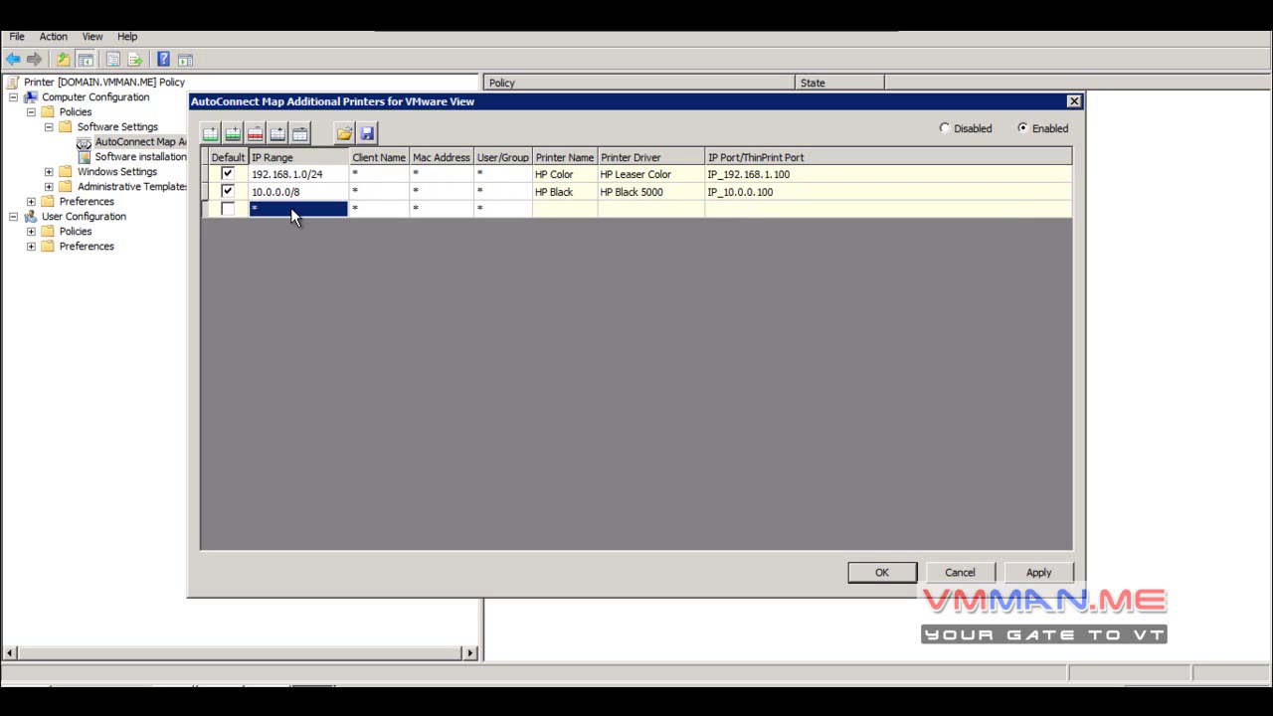
click(372, 210)
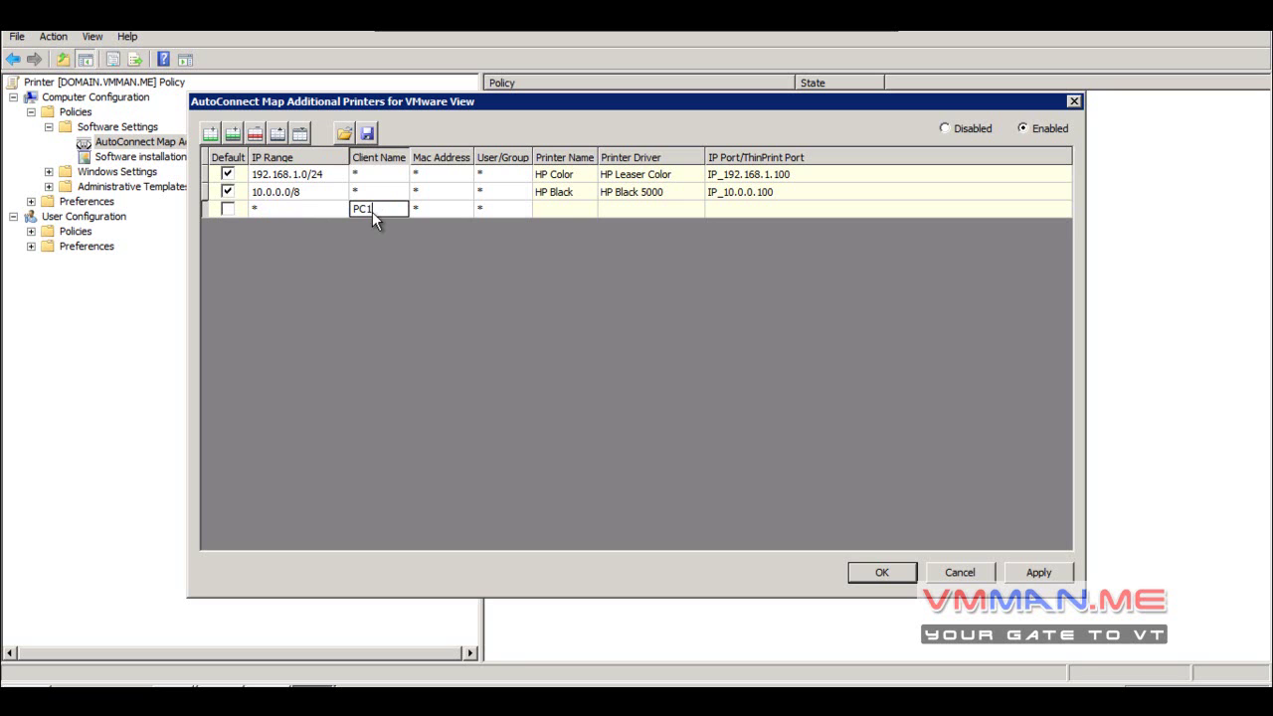
click(433, 211)
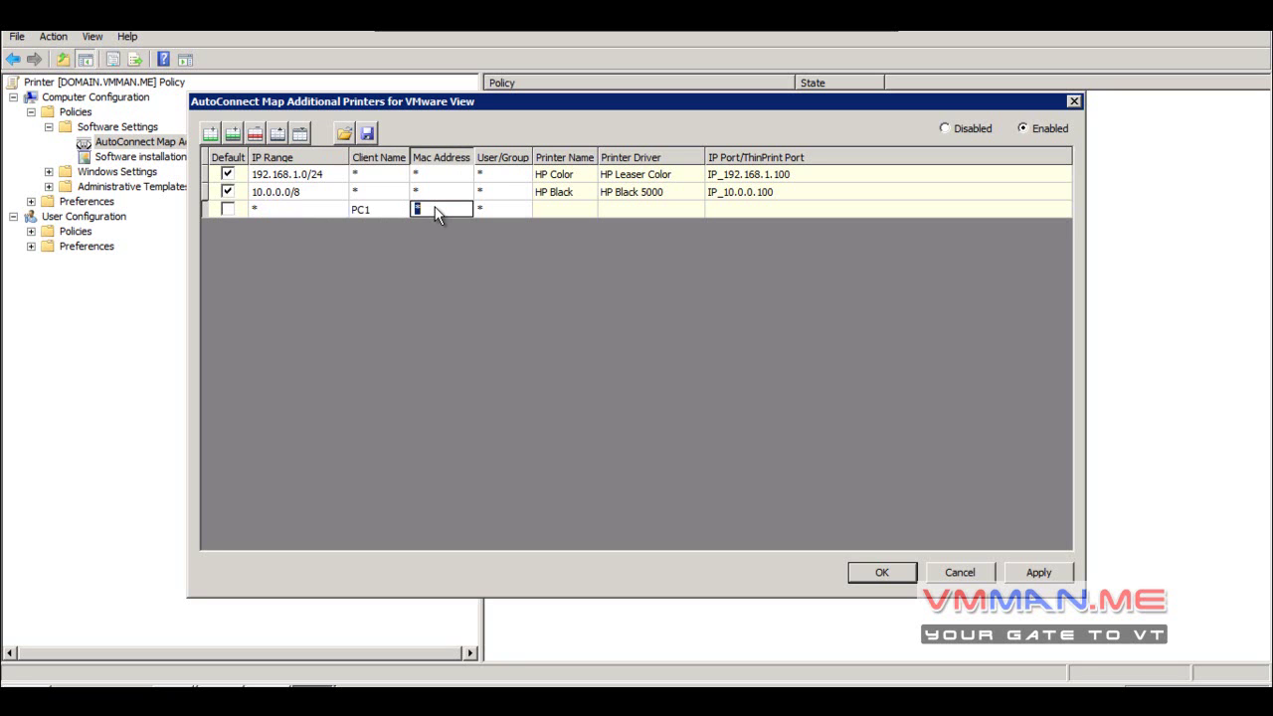
text(00)
text(-00-00-00-00)
click(491, 212)
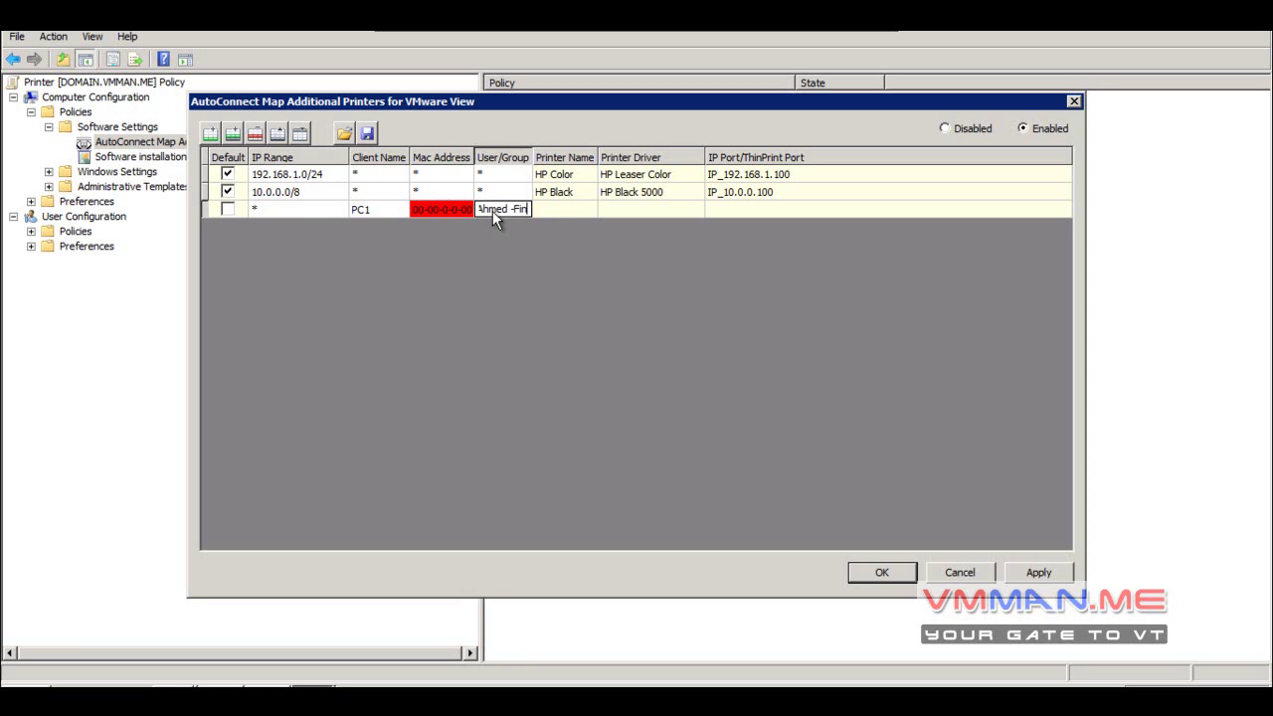
click(558, 210)
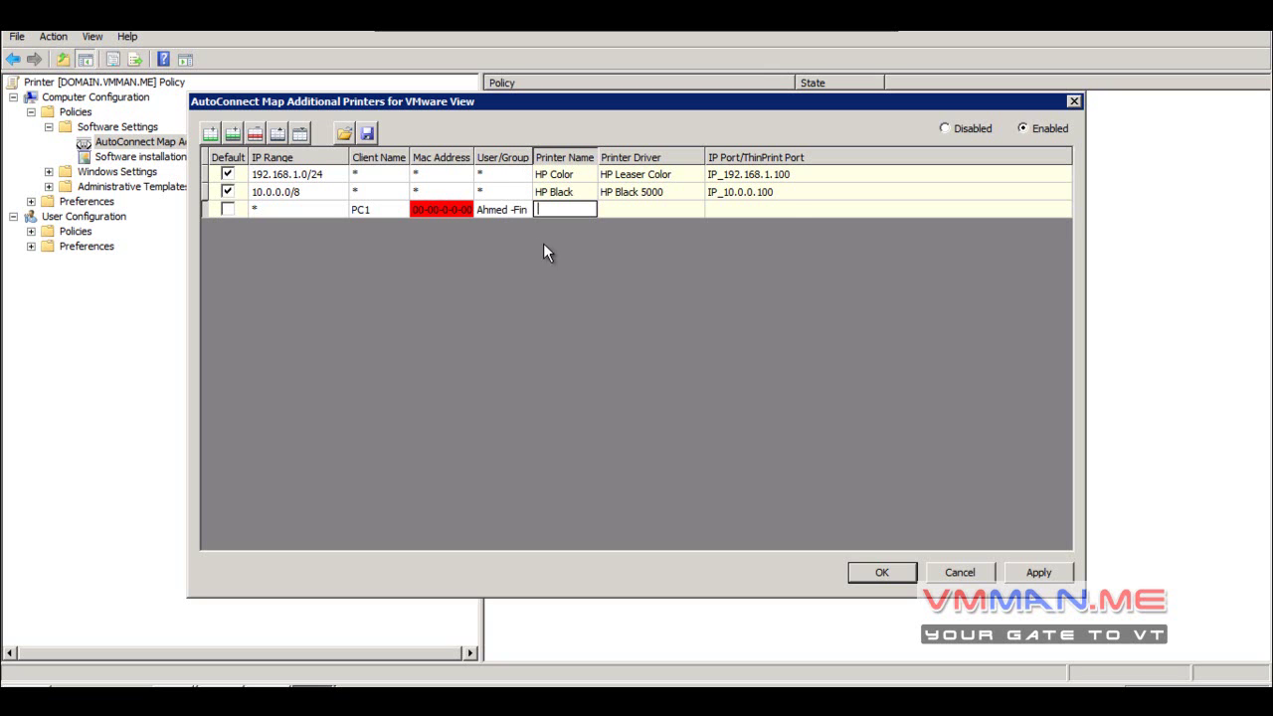
Mark the PC1 mapping as default and clear the default mark from the HP Color and HP Black mappings.
click(773, 208)
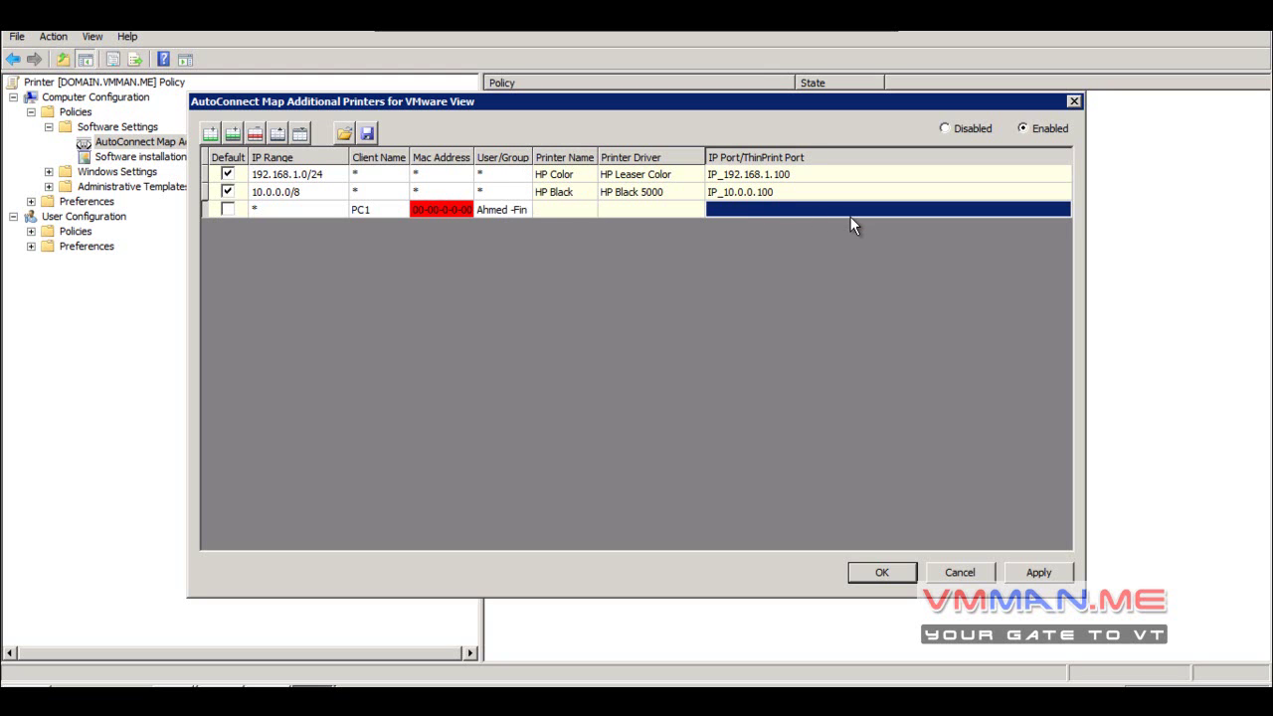
click(231, 211)
click(268, 211)
click(235, 208)
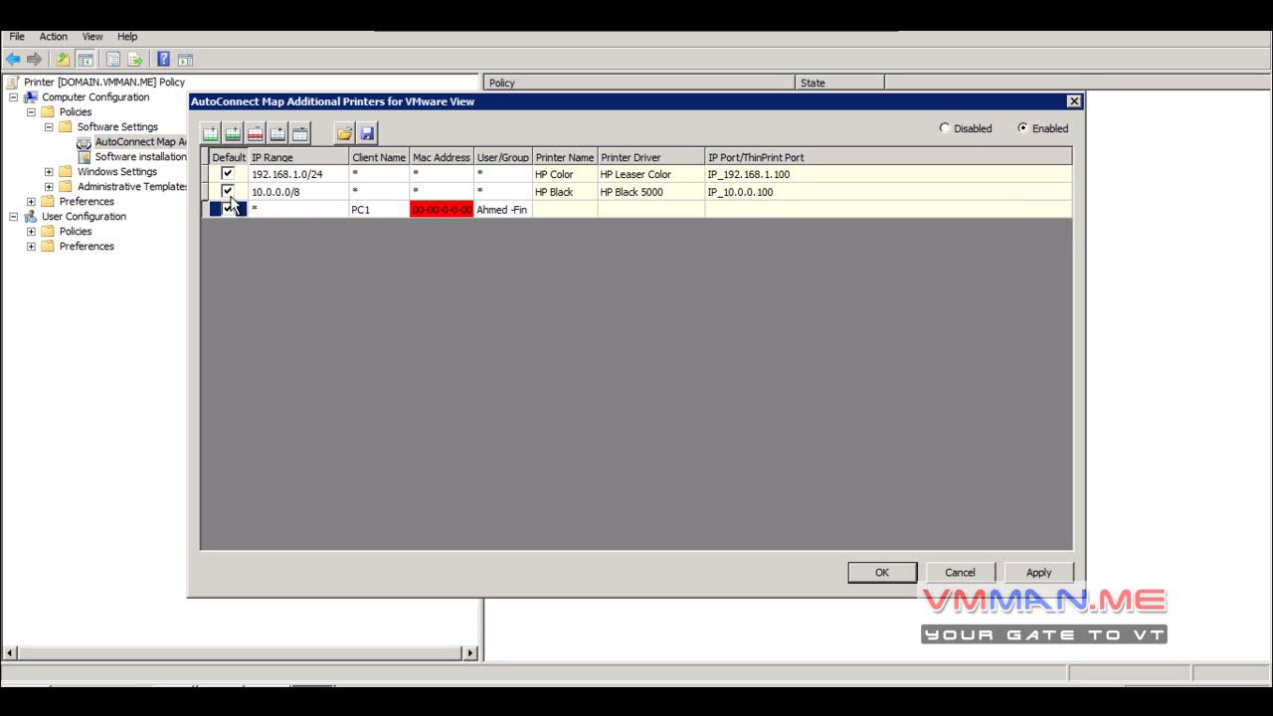
click(291, 211)
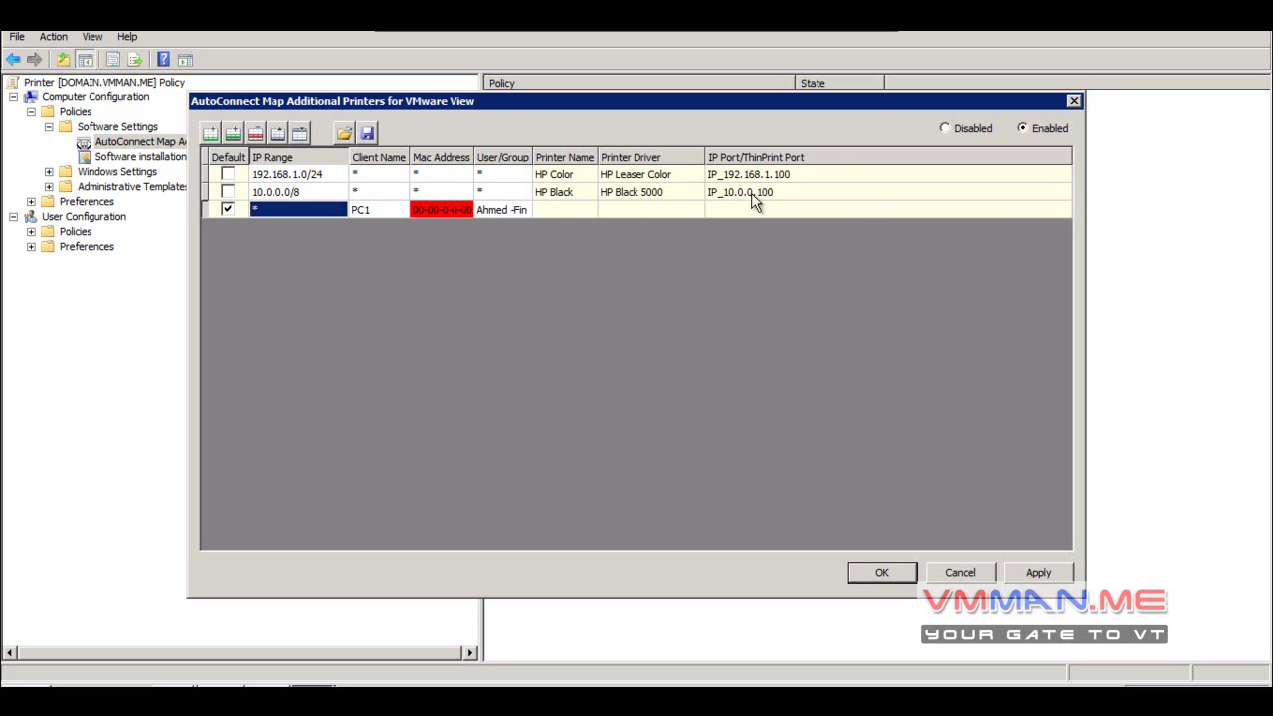
Delete the PC1 mapping row and save the printer mapping policy with the two IP range mappings.
click(204, 208)
click(255, 132)
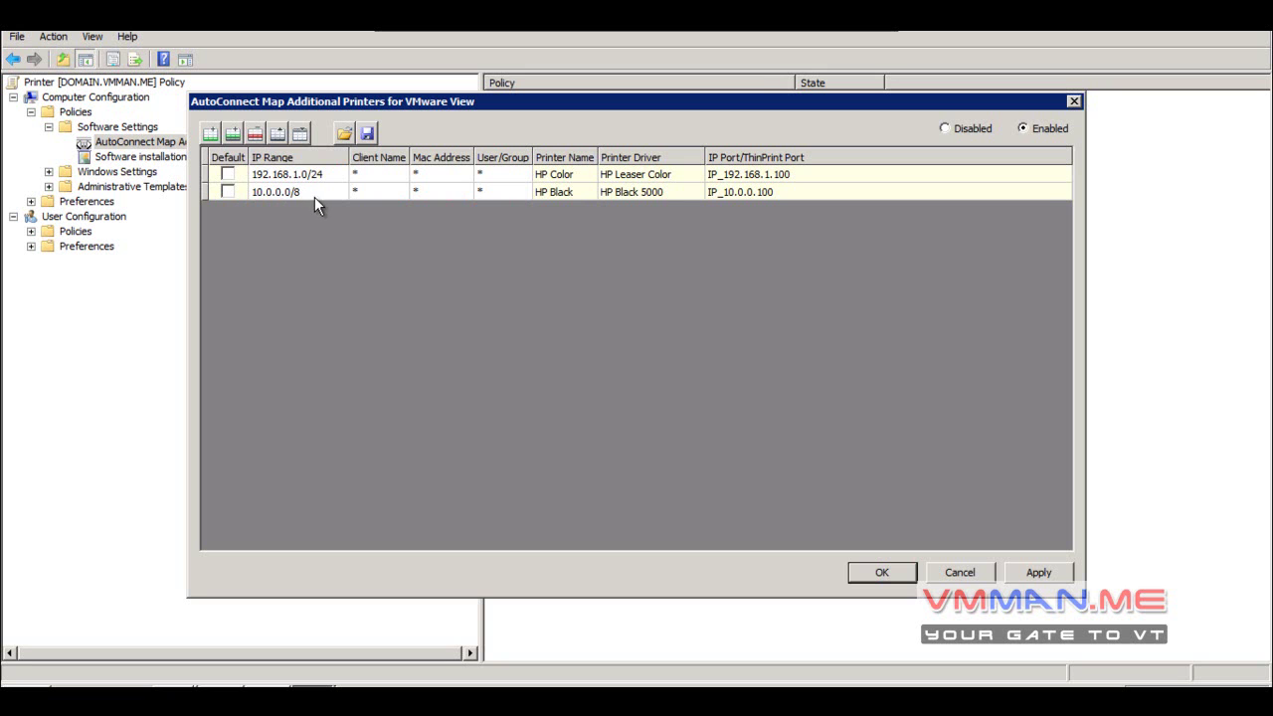
click(883, 572)
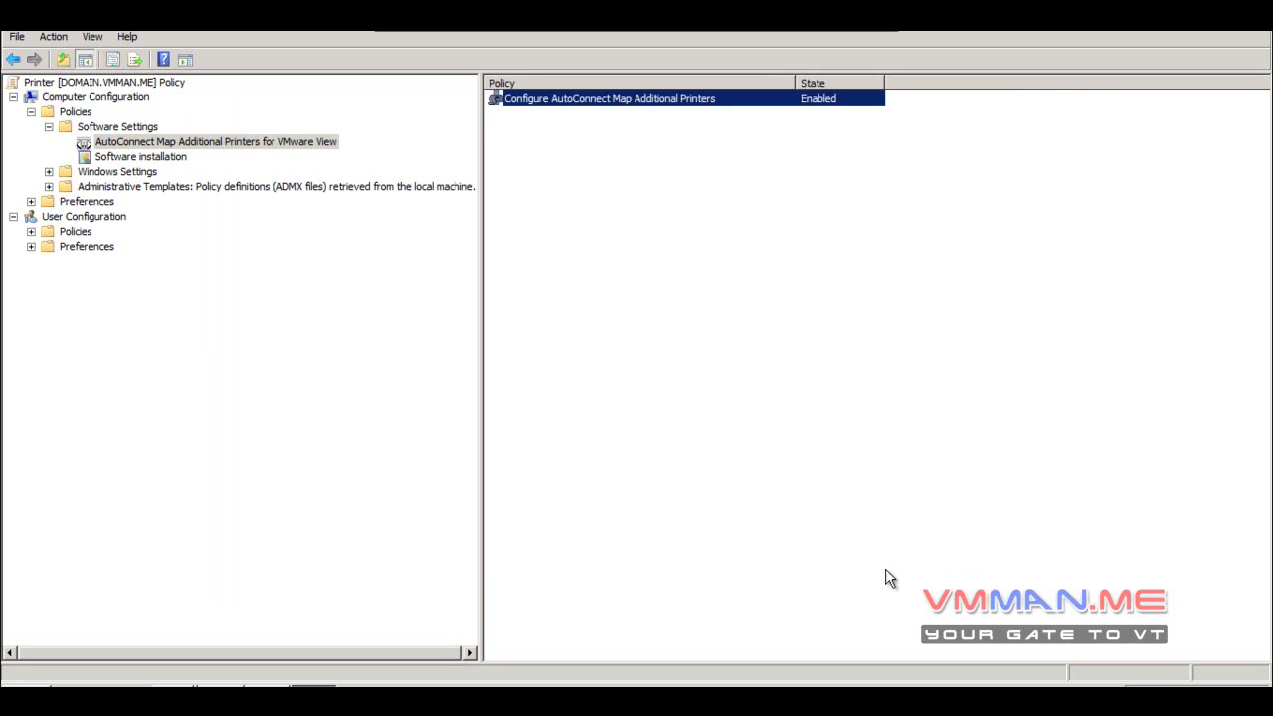
click(726, 362)
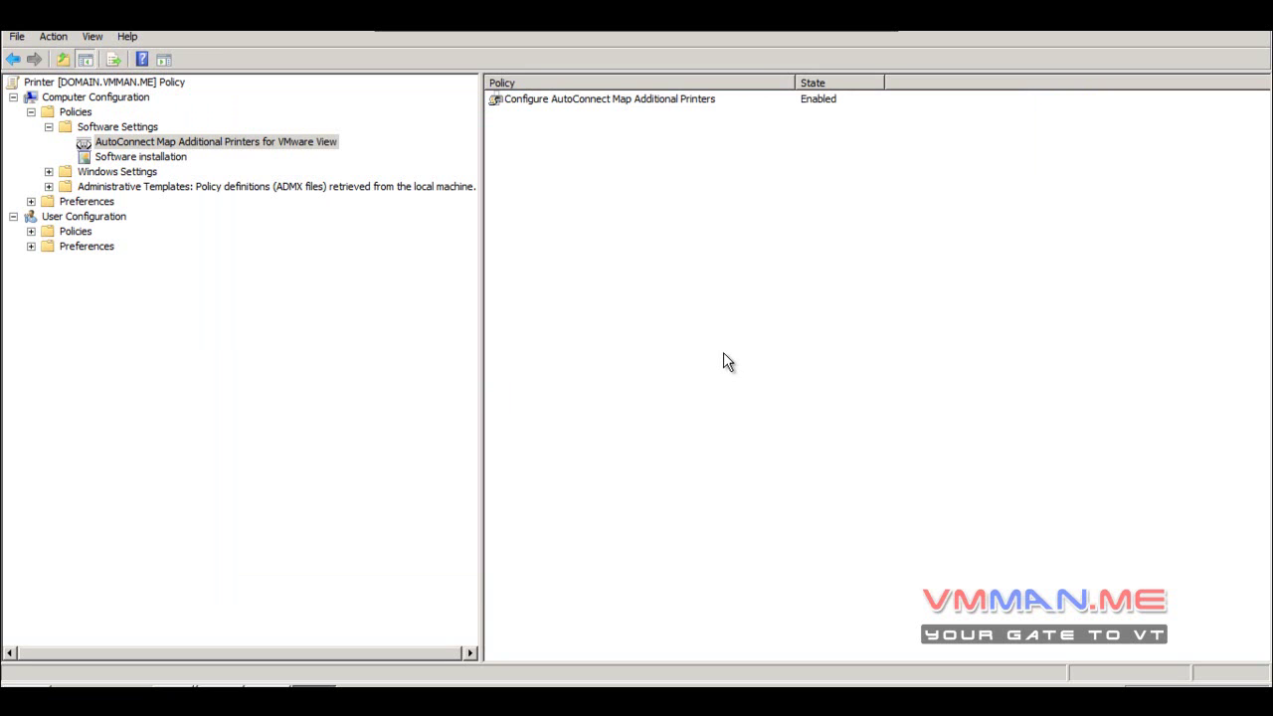
Clear the Group Policy windows and the x64 folder window from the desktop and refresh it.
click(6, 33)
click(22, 128)
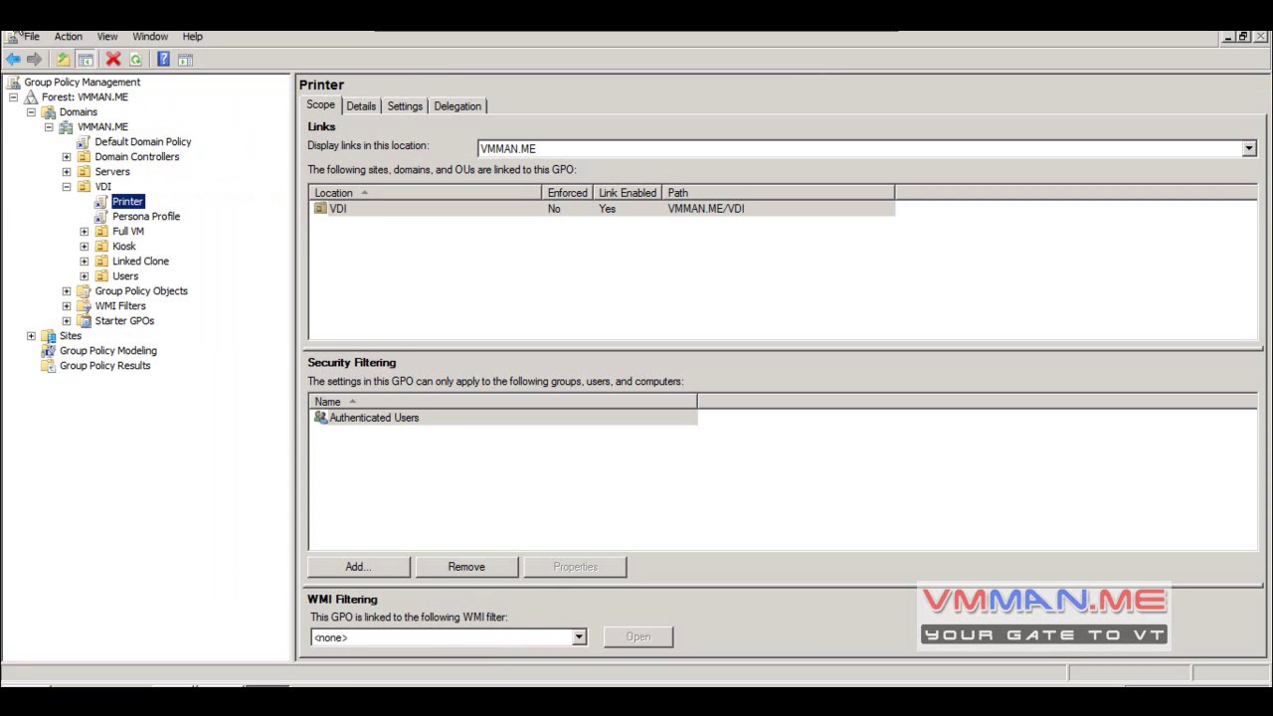
click(587, 256)
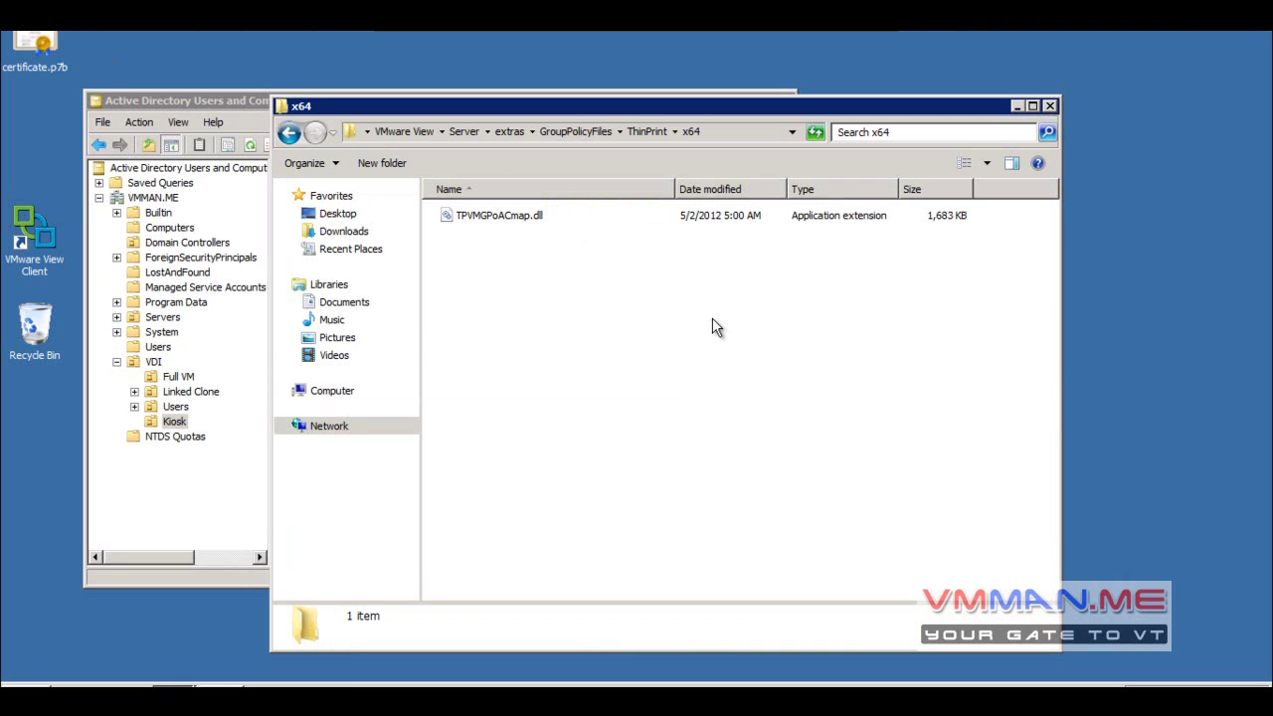
click(1049, 107)
right_click(1011, 177)
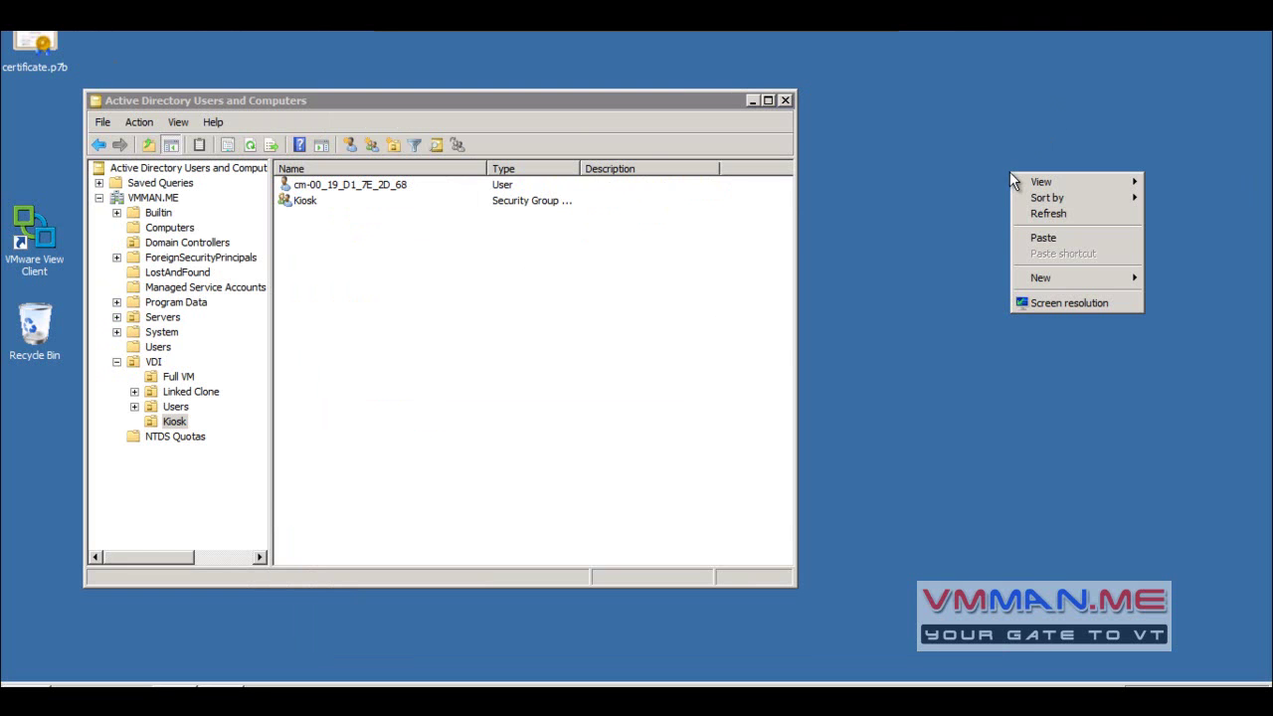
click(1041, 217)
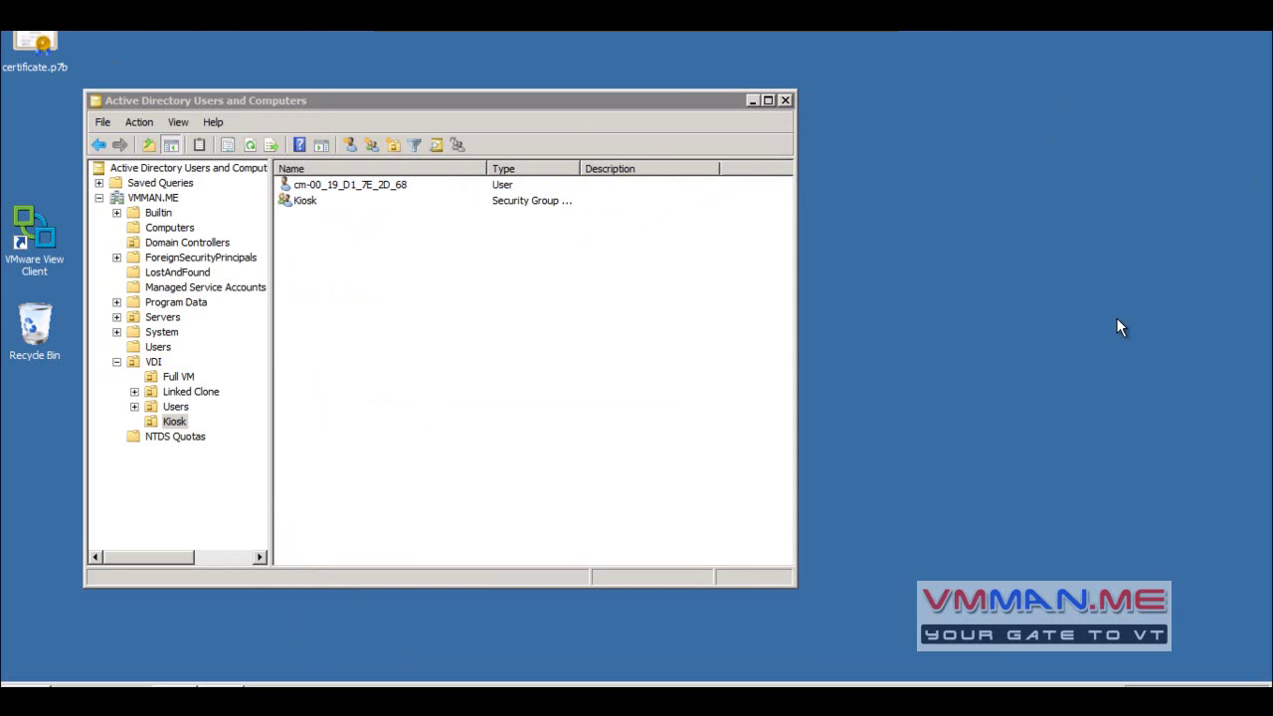
Open Devices and Printers and examine the redirected printers.
key(super)
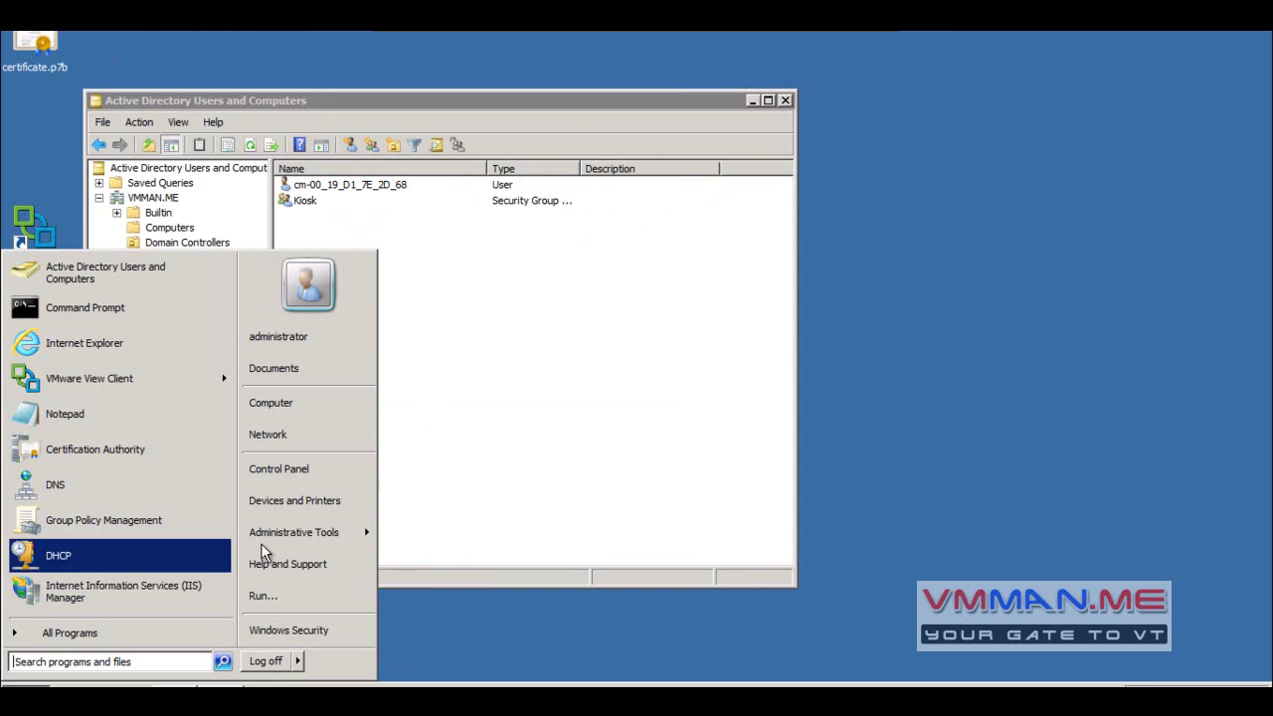
click(298, 501)
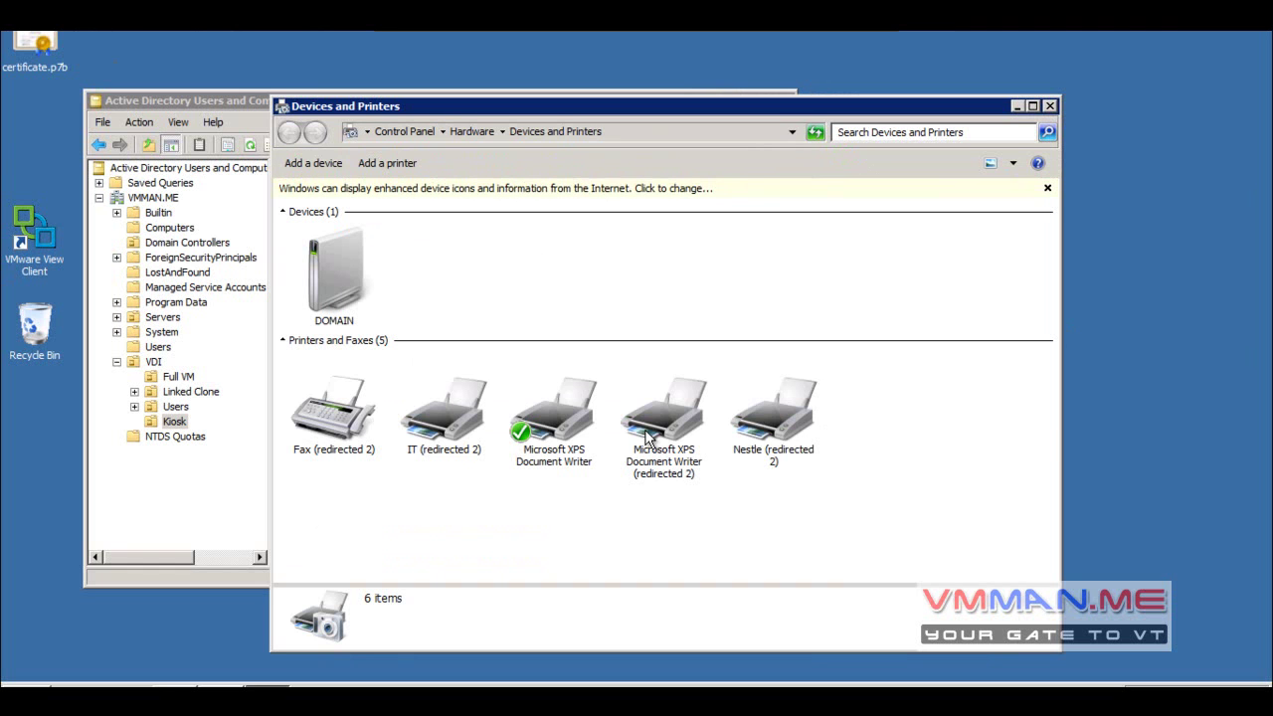
drag(416, 511, 811, 530)
drag(802, 521, 933, 527)
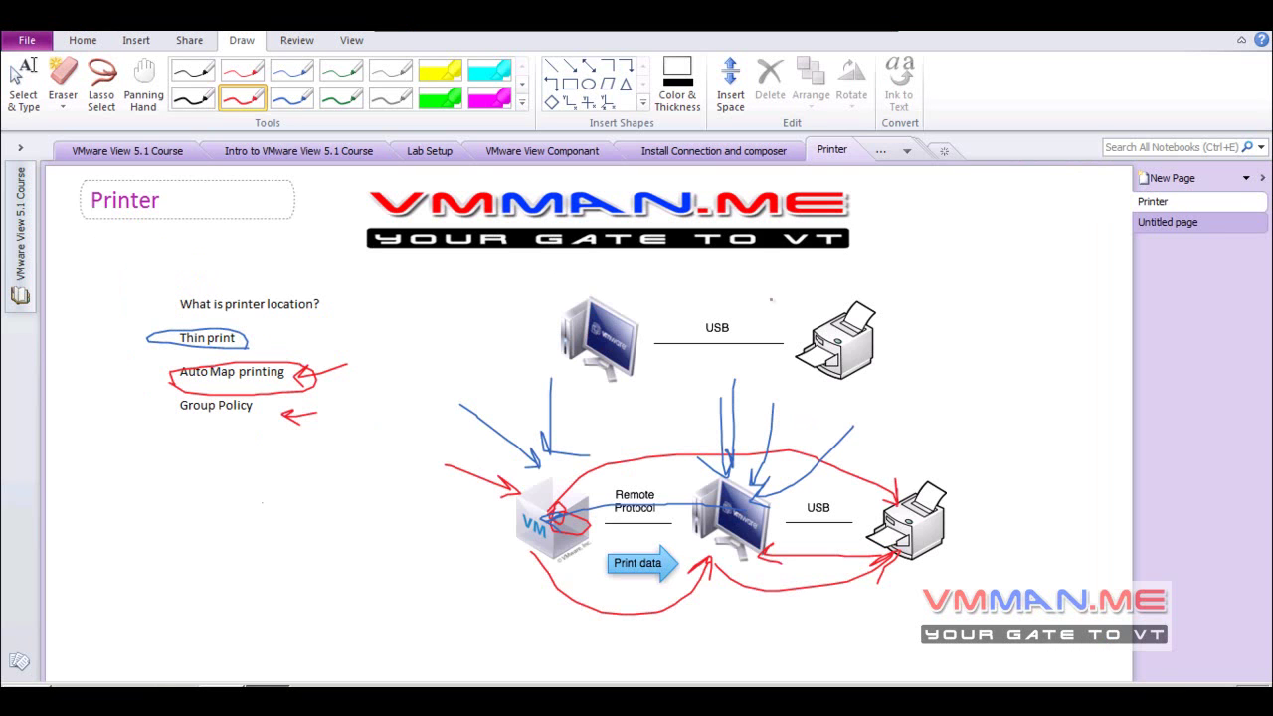
In the OneNote Printer page, circle the direct USB diagram and the remote VM printing diagram in red, and draw a red arrow to Thin print.
mouse_move(957, 298)
mouse_down()
mouse_move(901, 291)
mouse_move(589, 343)
mouse_move(766, 378)
mouse_move(855, 313)
mouse_up()
mouse_move(973, 431)
mouse_down()
mouse_move(745, 428)
mouse_move(507, 459)
mouse_move(448, 597)
mouse_move(742, 613)
mouse_move(972, 569)
mouse_move(1022, 469)
mouse_move(998, 439)
mouse_move(969, 436)
mouse_up()
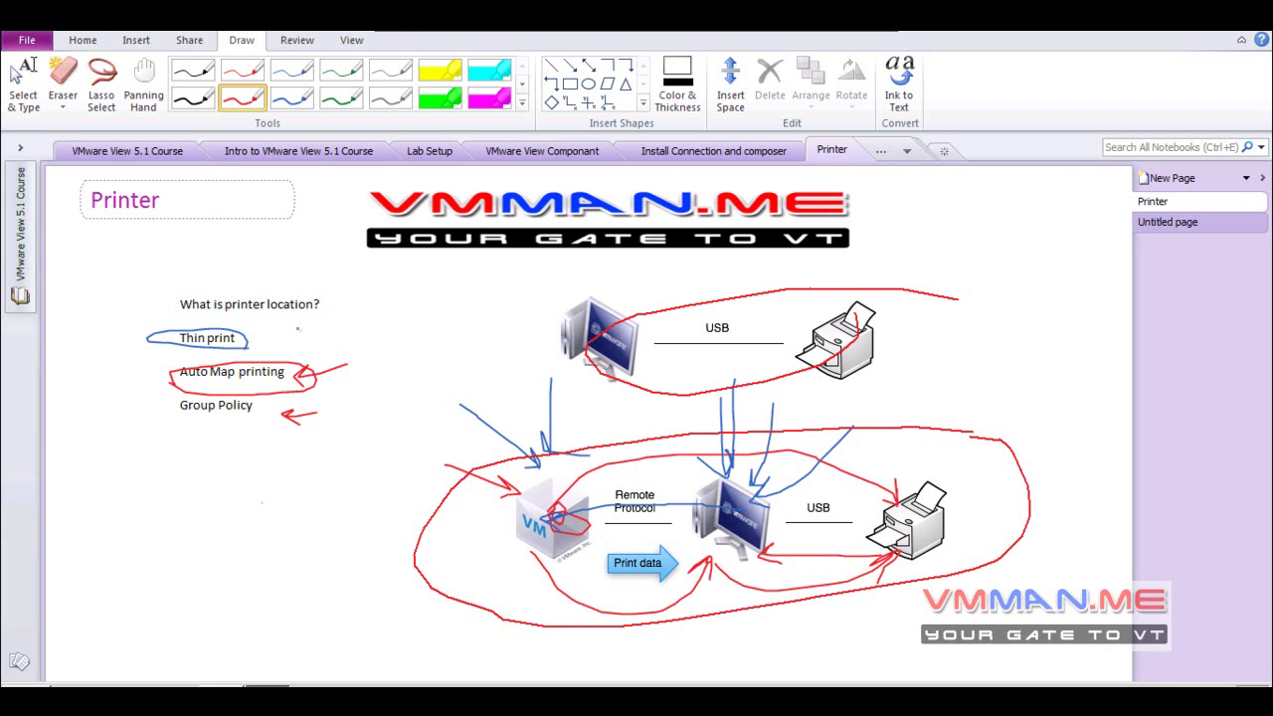
mouse_move(390, 316)
mouse_down()
mouse_move(263, 336)
mouse_move(280, 328)
mouse_move(285, 343)
mouse_up()
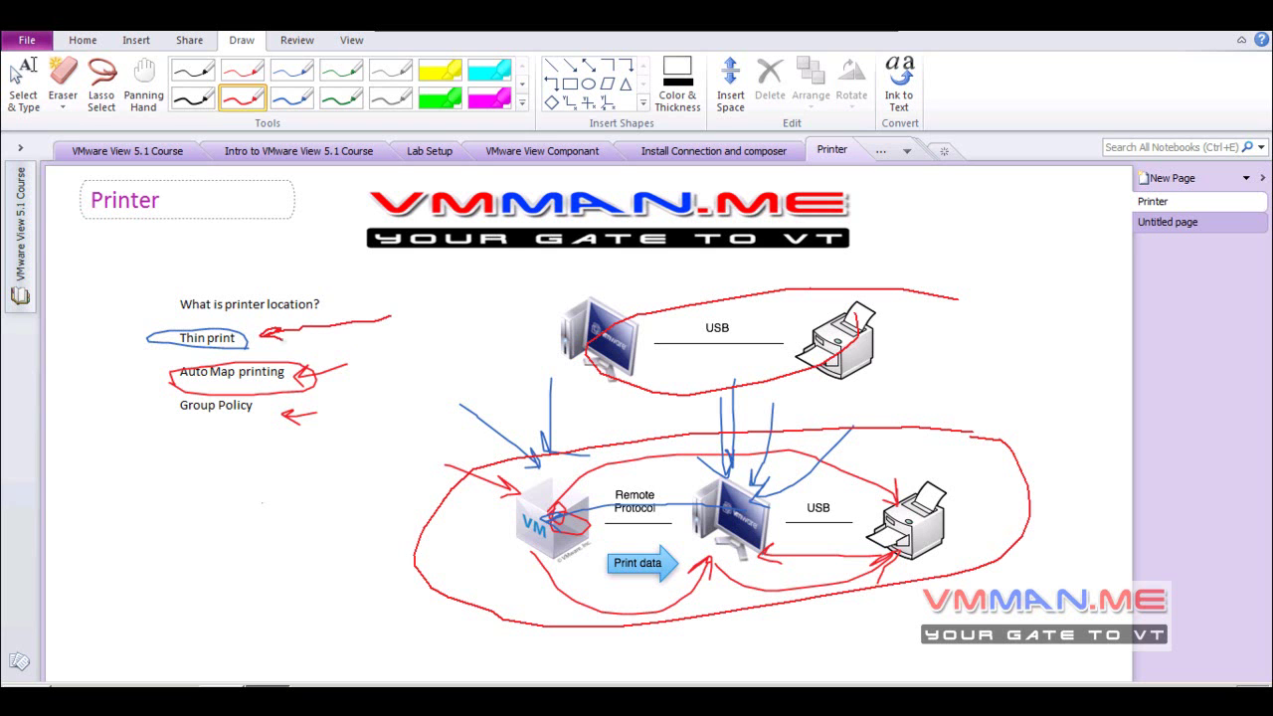